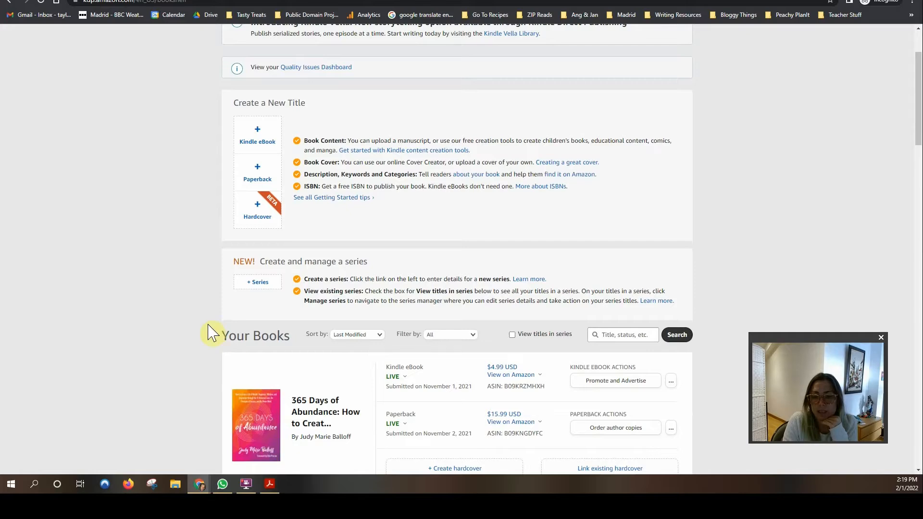
Step: Find the 365 Days of Abundance Kindle eBook under Your Books and open its '...' actions menu
scroll(190, 305, up, 2)
scroll(189, 308, down, 1)
scroll(189, 307, down, 4)
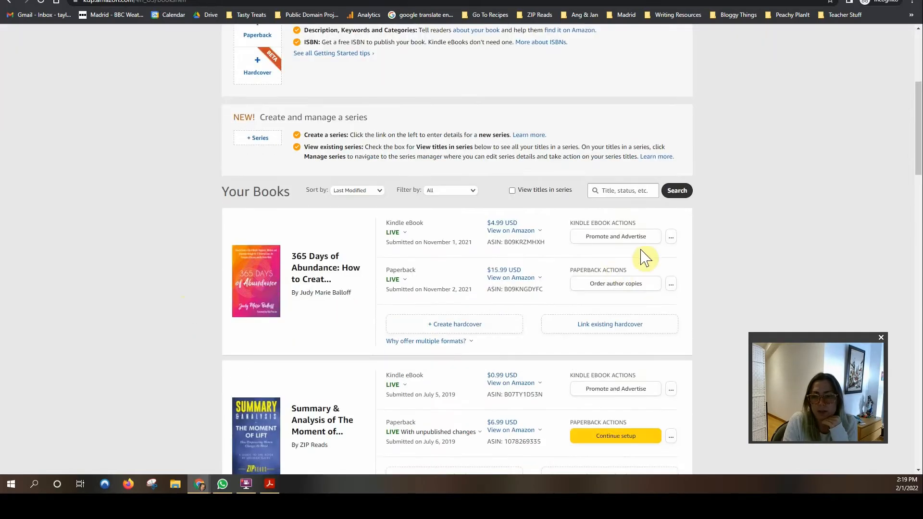
scroll(385, 141, up, 1)
scroll(384, 141, up, 4)
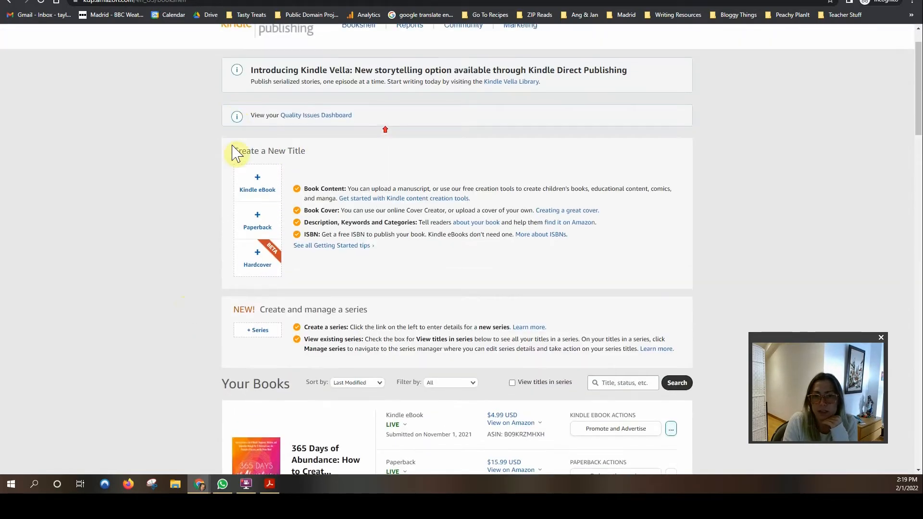
scroll(324, 229, down, 2)
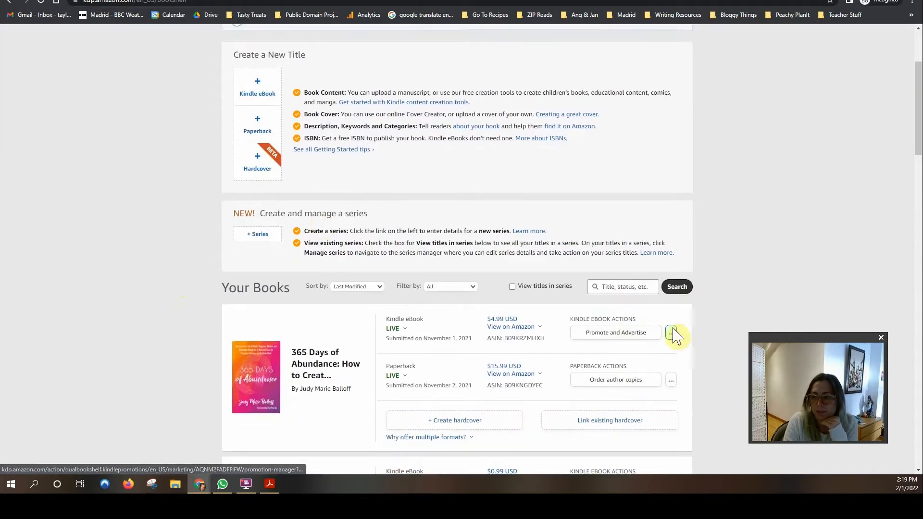
click(670, 338)
Step: Choose Edit eBook details and put the caret in the Book Title field
click(597, 292)
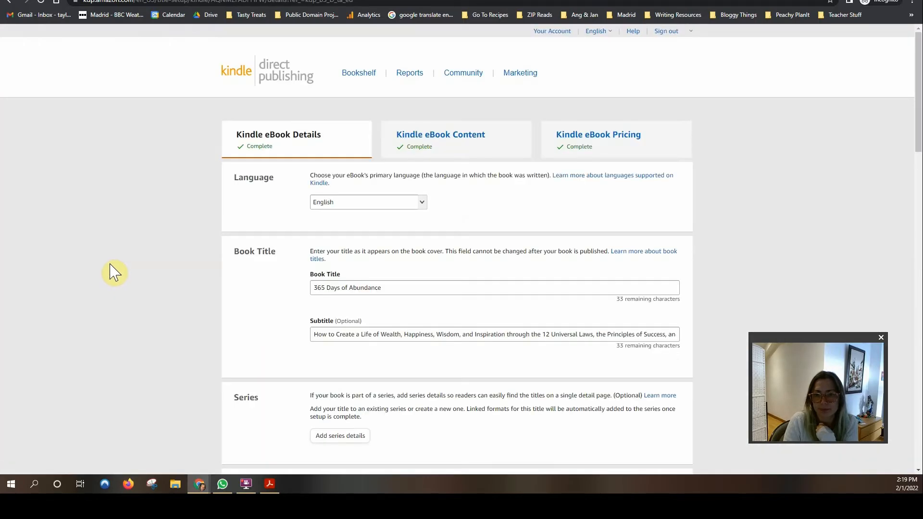
scroll(193, 221, down, 3)
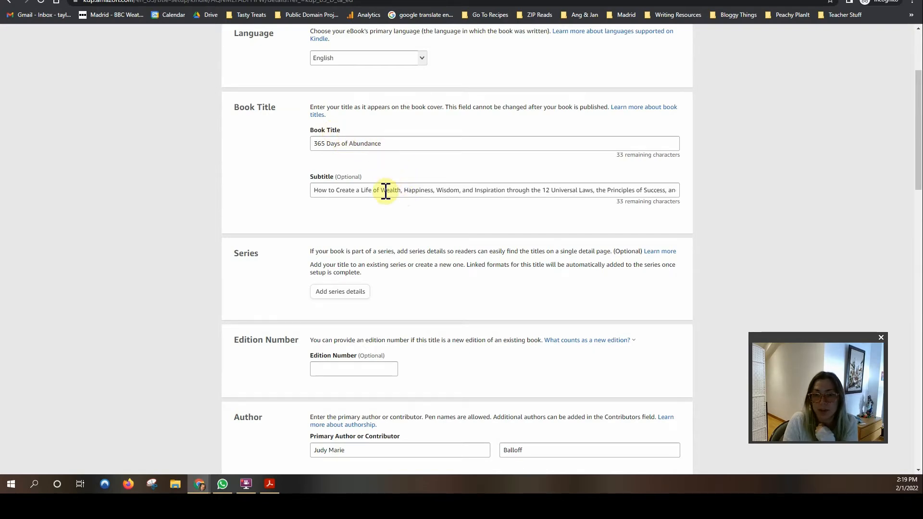
click(412, 144)
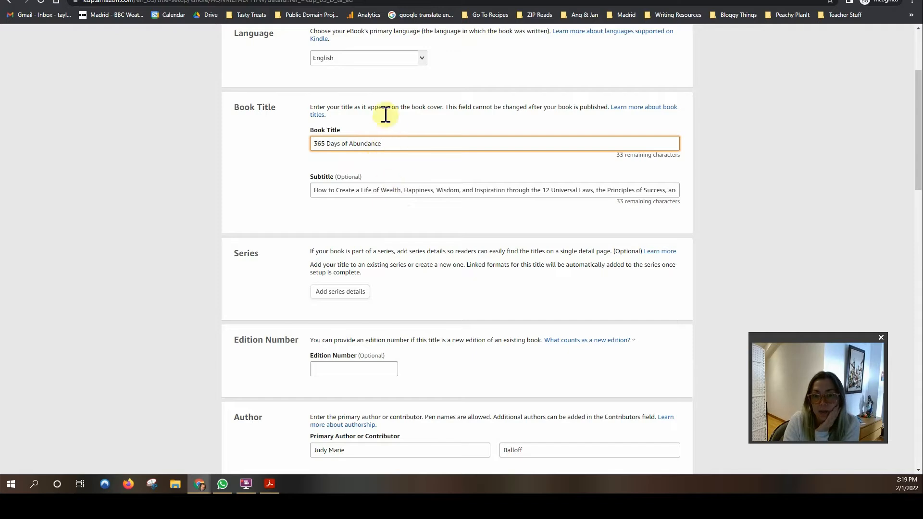
Step: Review the Author and Contributors entries, leaving the contributor role as Foreword
scroll(236, 216, down, 4)
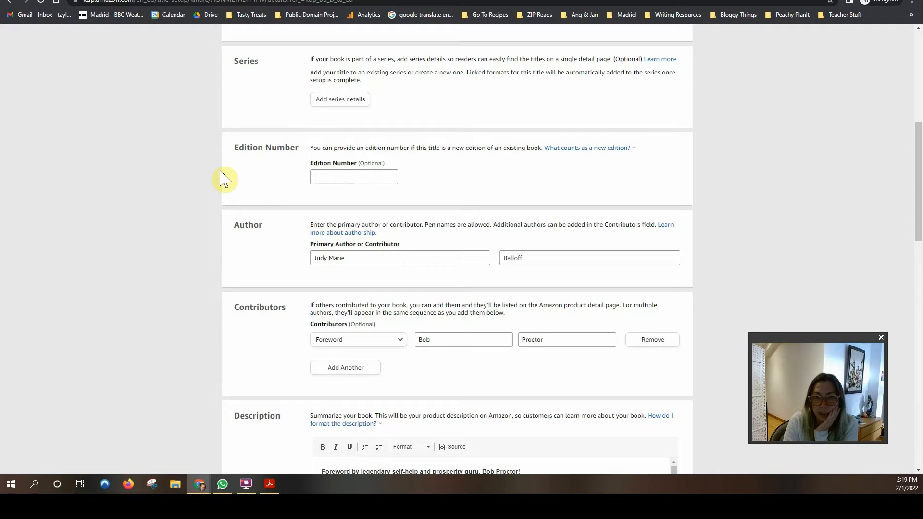
scroll(222, 179, down, 2)
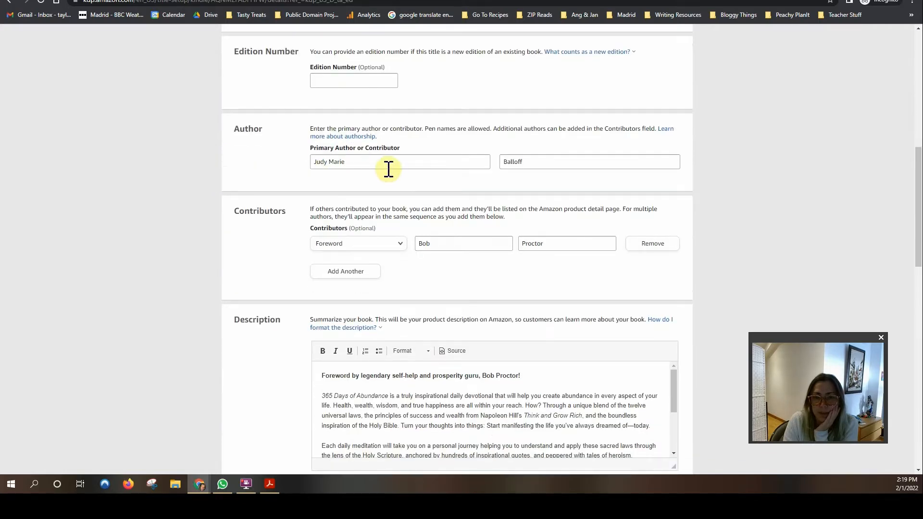
scroll(494, 196, down, 1)
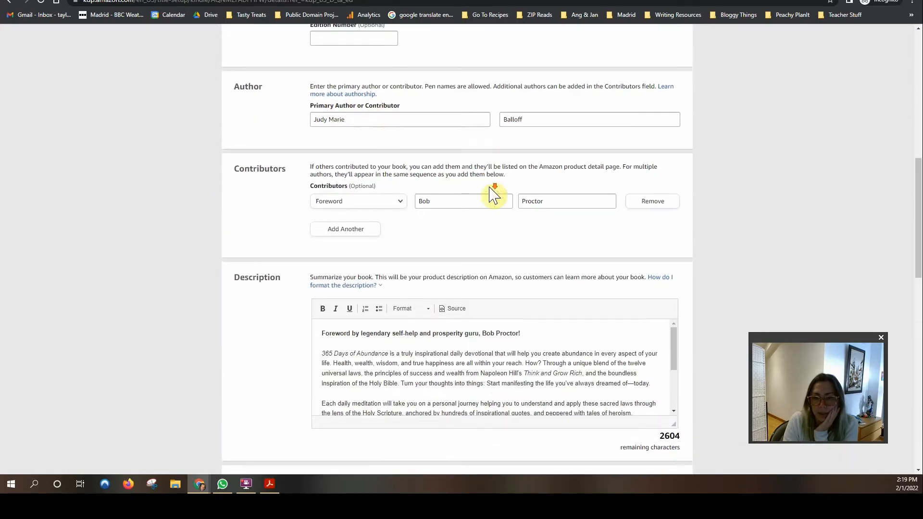
click(390, 196)
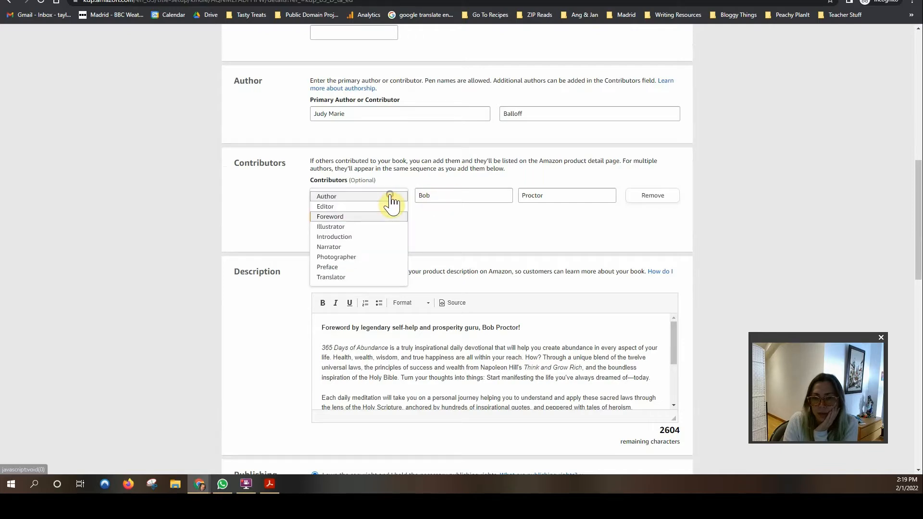
click(274, 200)
scroll(258, 210, down, 1)
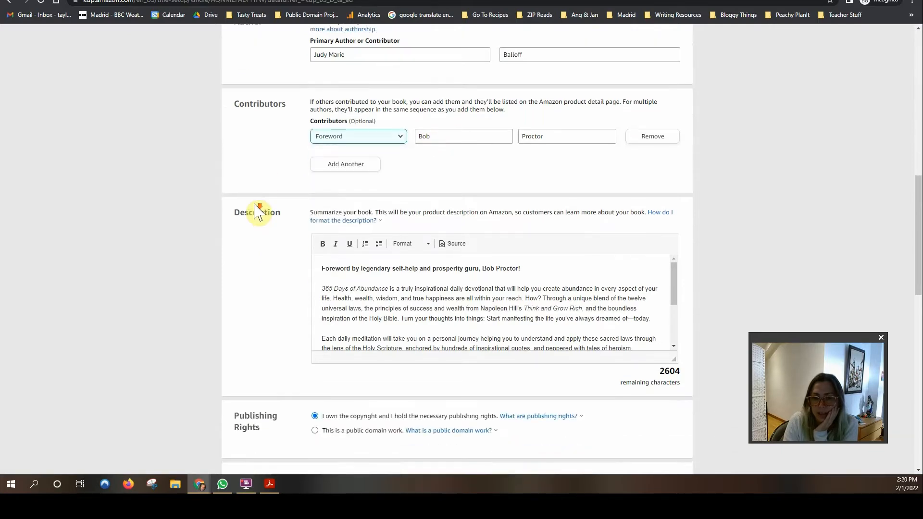
scroll(258, 212, down, 1)
click(323, 232)
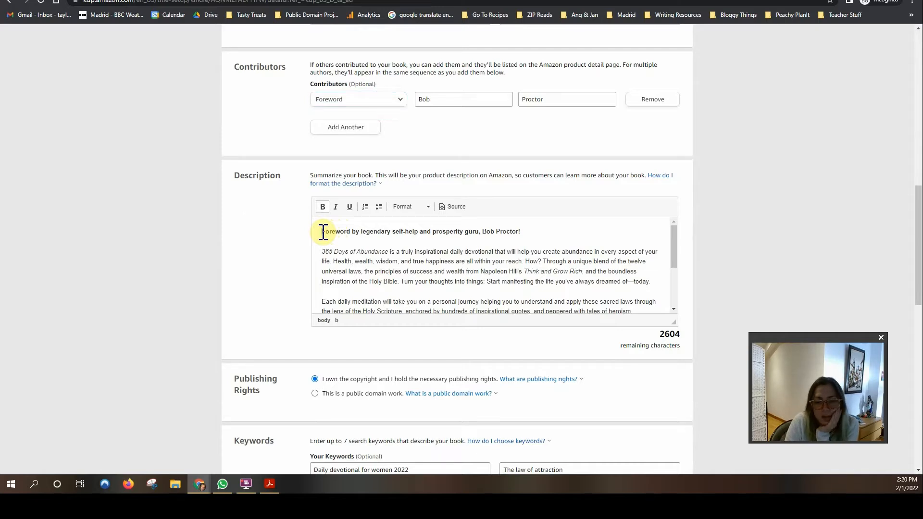
triple_click(359, 238)
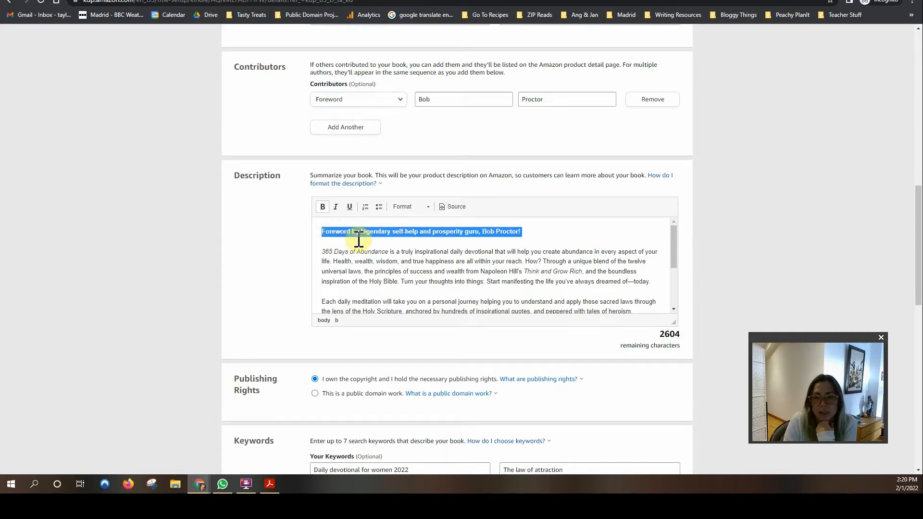
drag(359, 237, 644, 274)
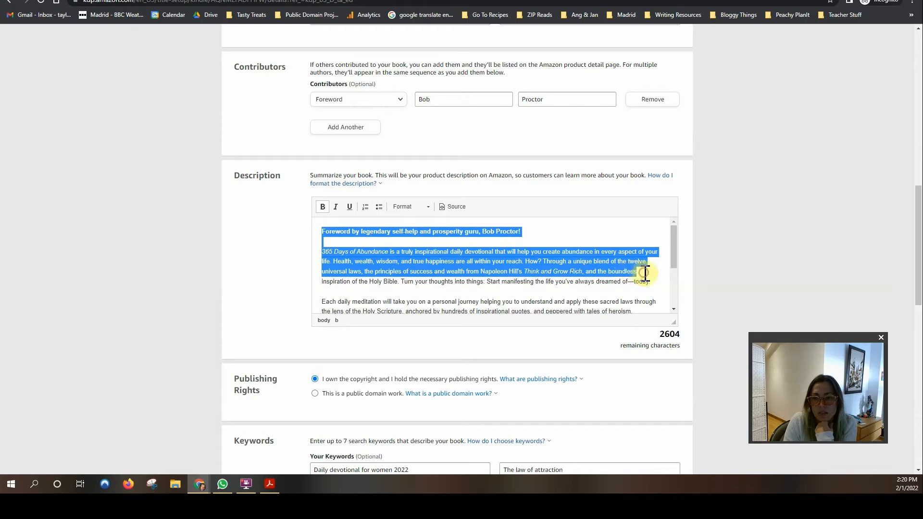
click(645, 273)
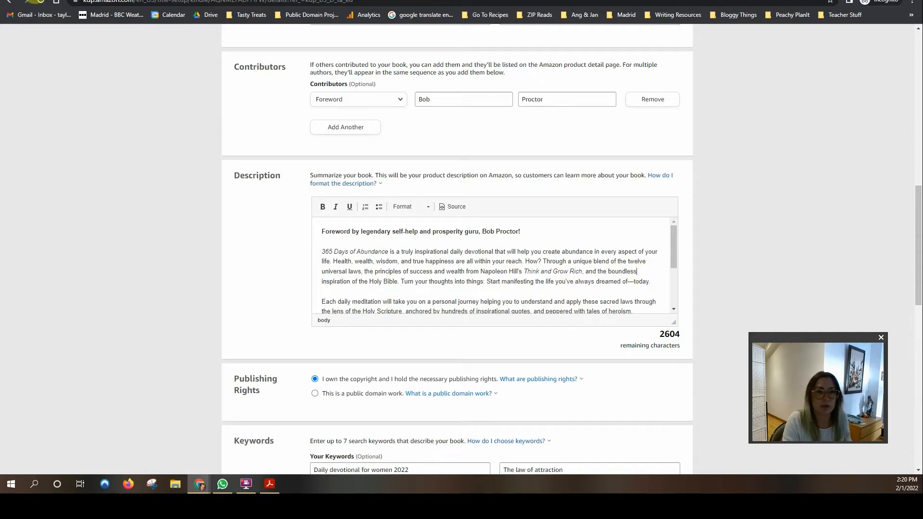
key(ctrl+t)
text(amazon.com)
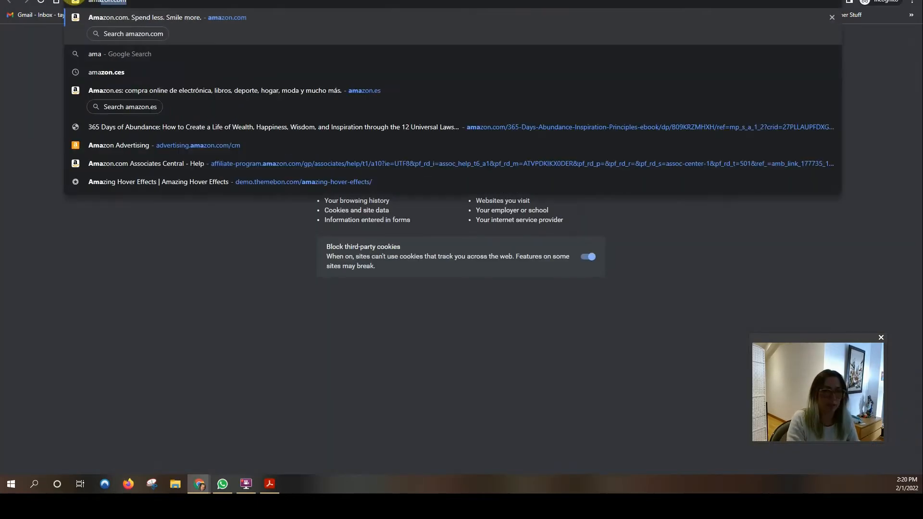
key(Return)
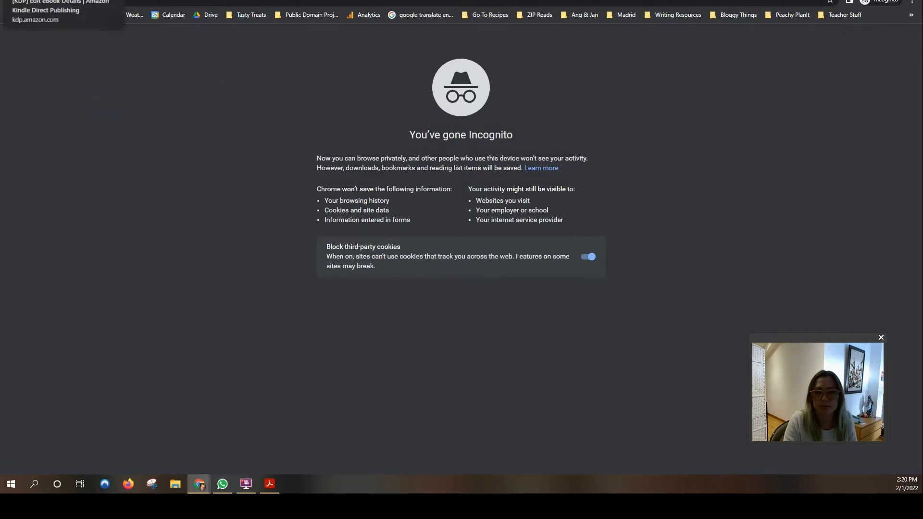
click(62, 1)
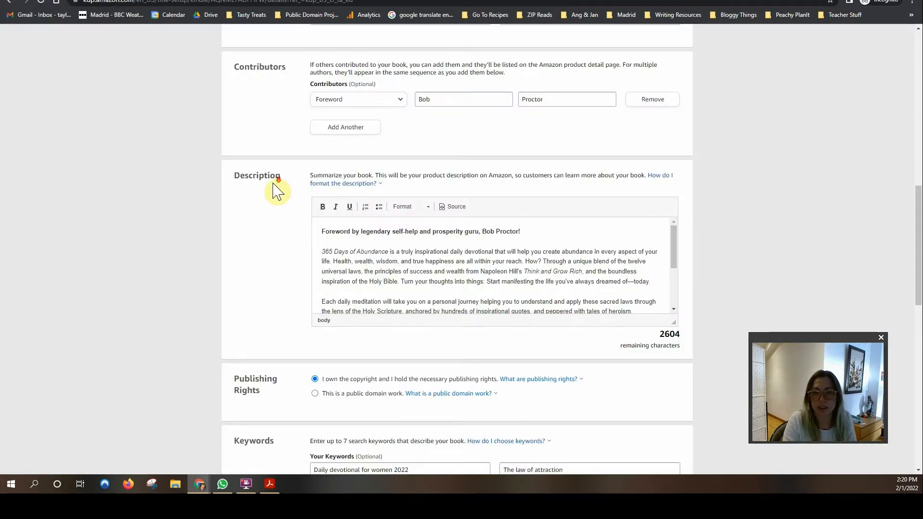
Step: Select and then deselect text in the description's bold first heading line
scroll(278, 185, down, 1)
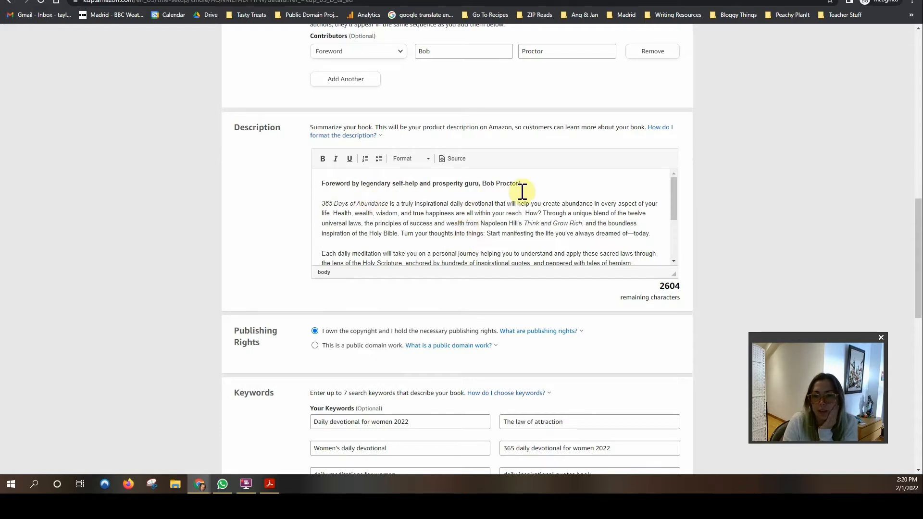
drag(521, 184, 483, 184)
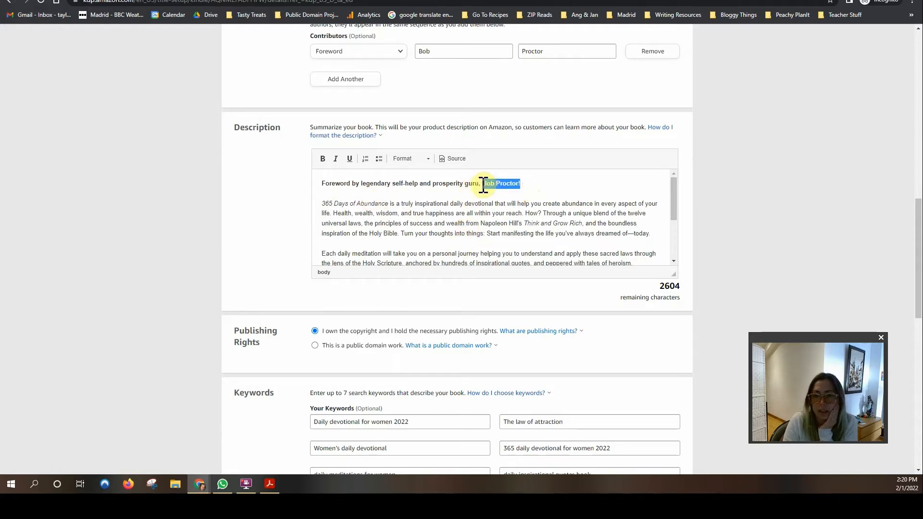
click(484, 184)
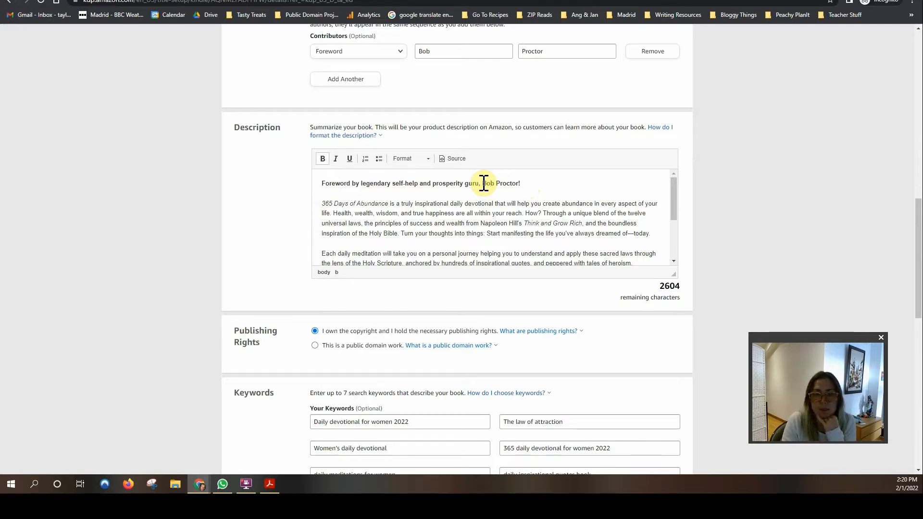
drag(521, 186, 324, 186)
click(530, 181)
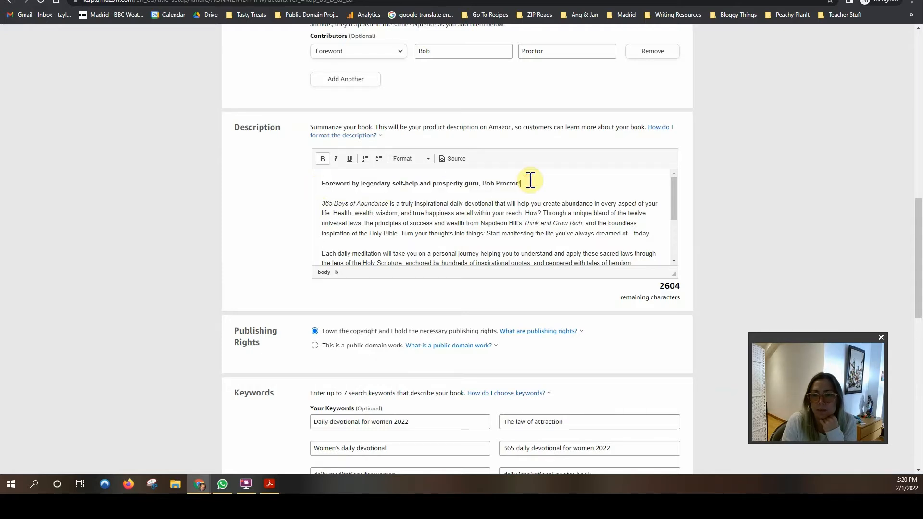
Step: Drag the description editor's resize grip down to make it taller, then select and deselect 'daily devotional'
scroll(481, 214, down, 3)
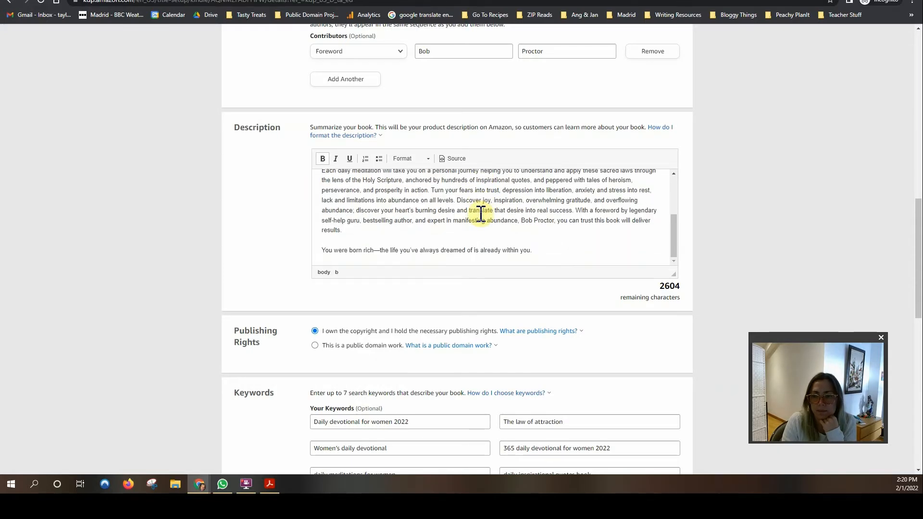
drag(673, 274, 672, 325)
scroll(548, 294, up, 1)
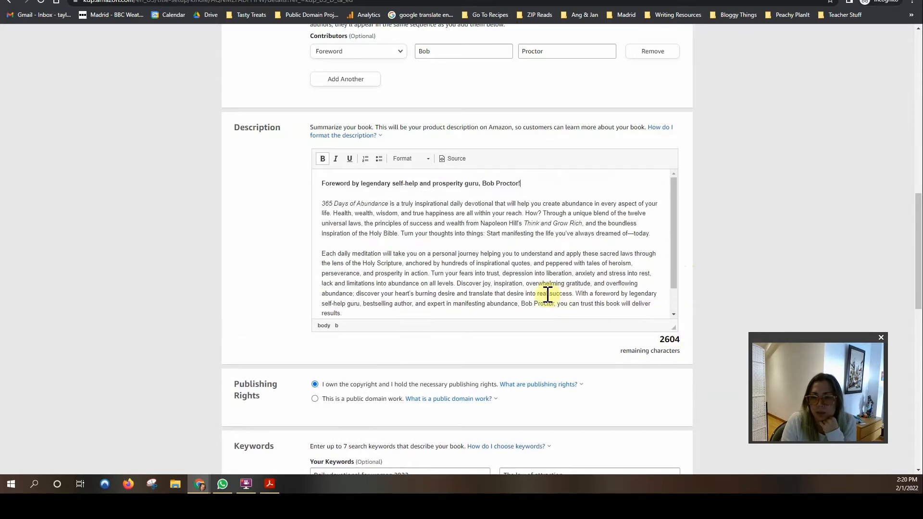
click(464, 293)
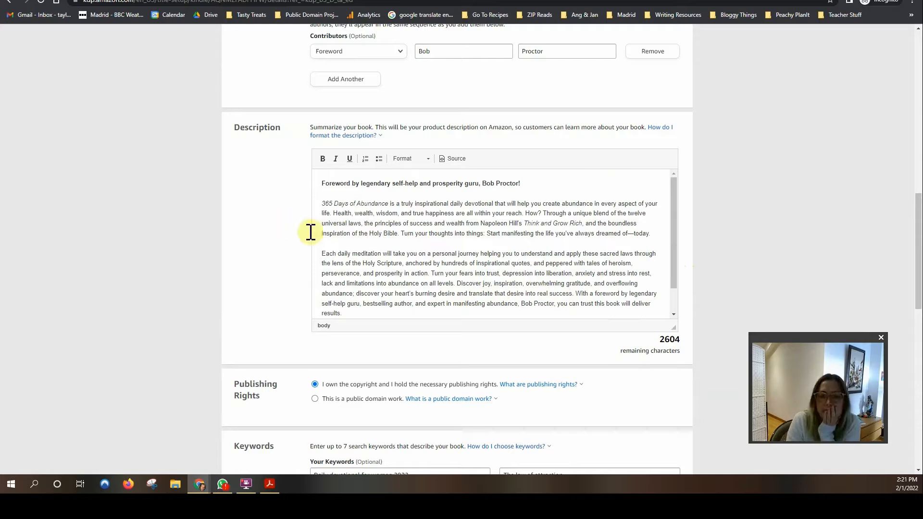
scroll(351, 247, down, 1)
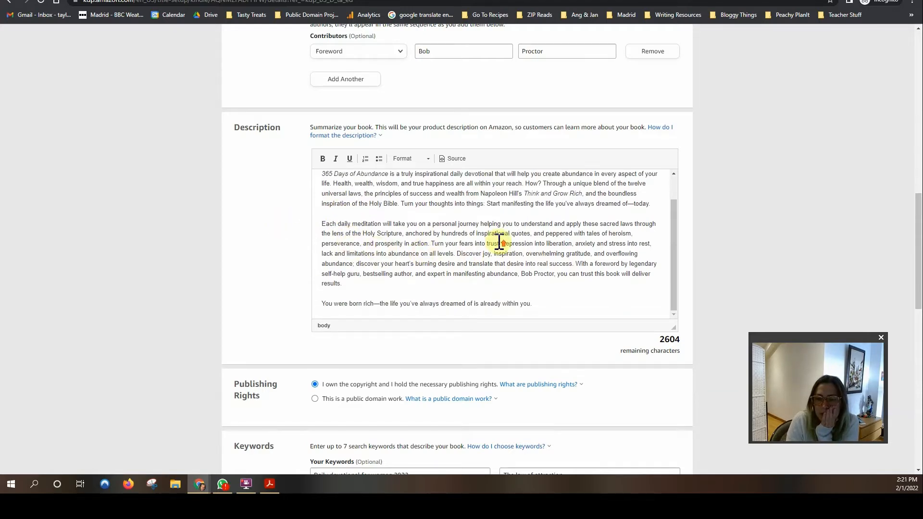
scroll(496, 241, up, 1)
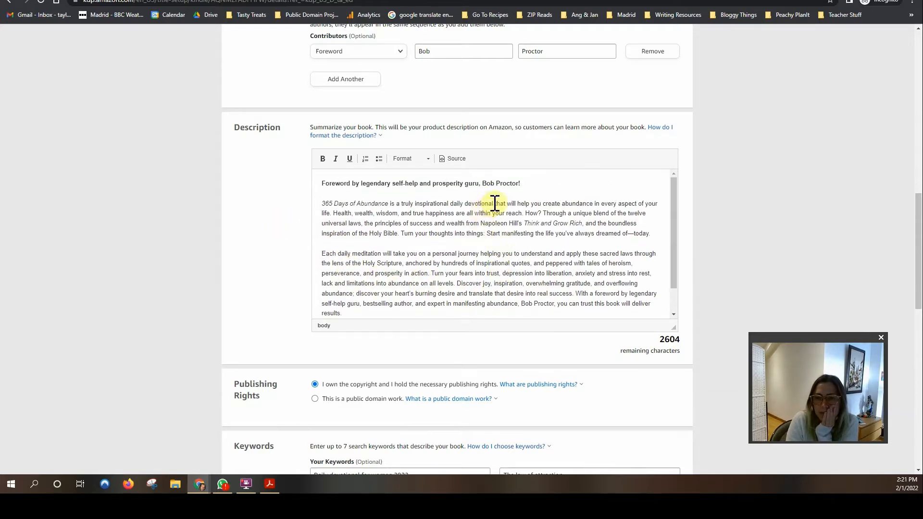
drag(494, 204, 450, 204)
click(441, 233)
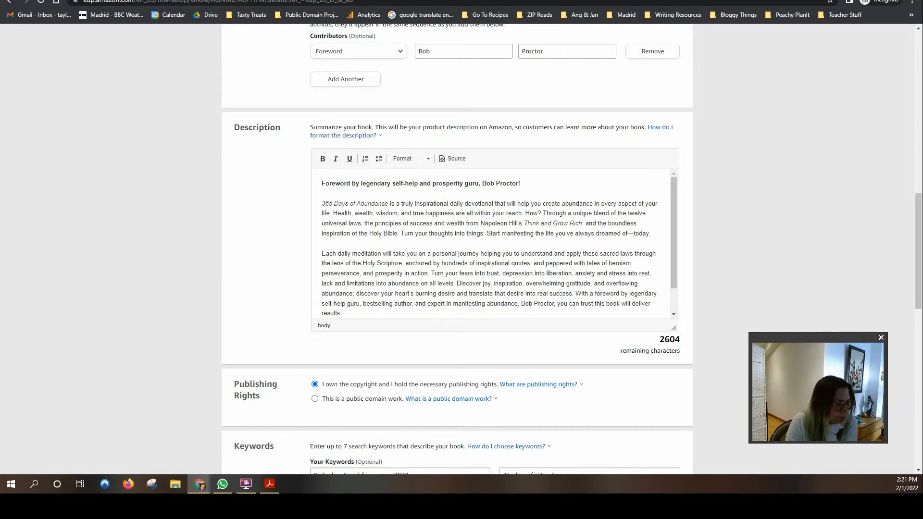
scroll(457, 250, down, 1)
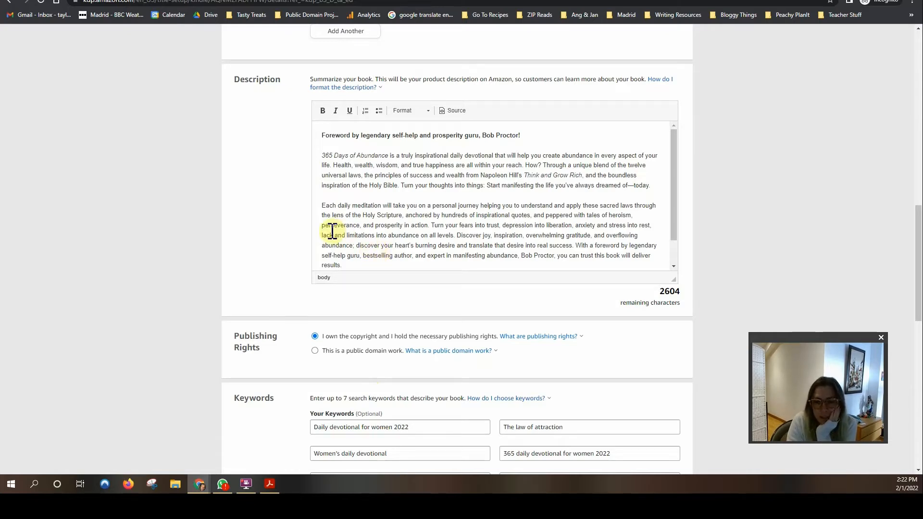
scroll(202, 200, up, 2)
click(382, 232)
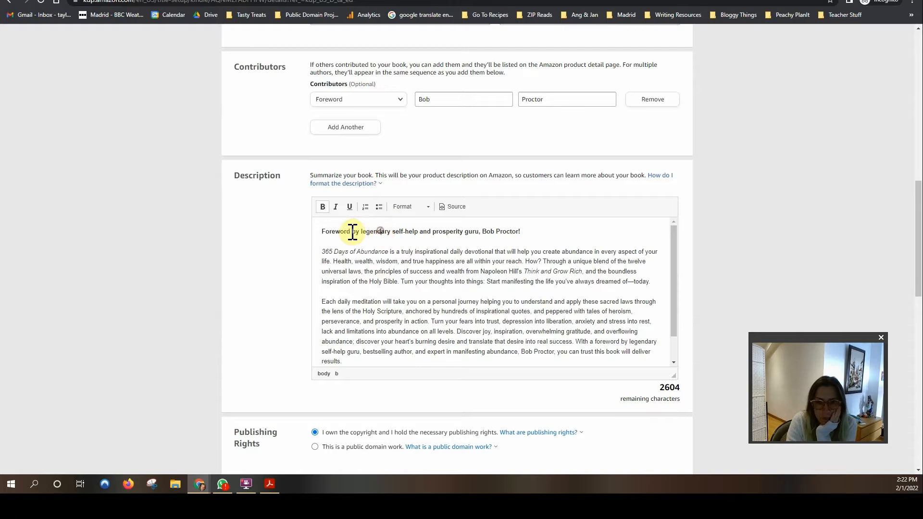
scroll(414, 246, down, 1)
scroll(206, 264, down, 2)
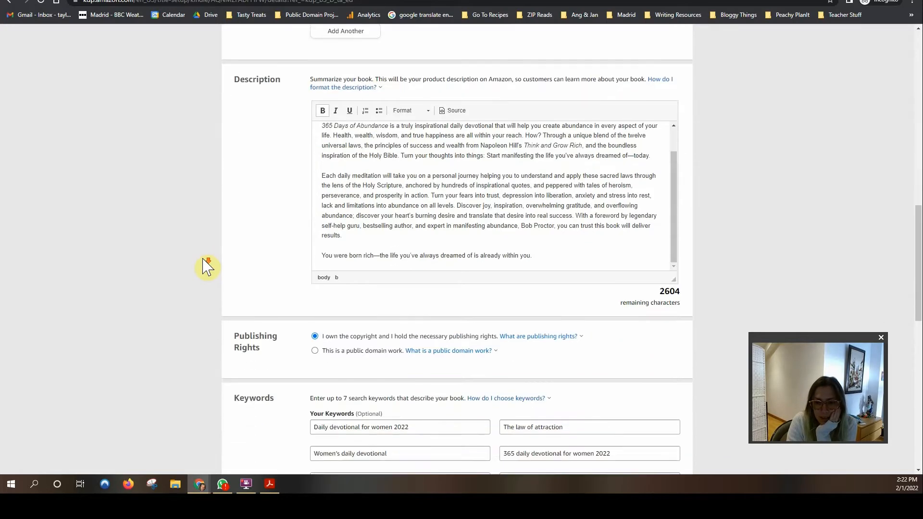
scroll(196, 269, down, 2)
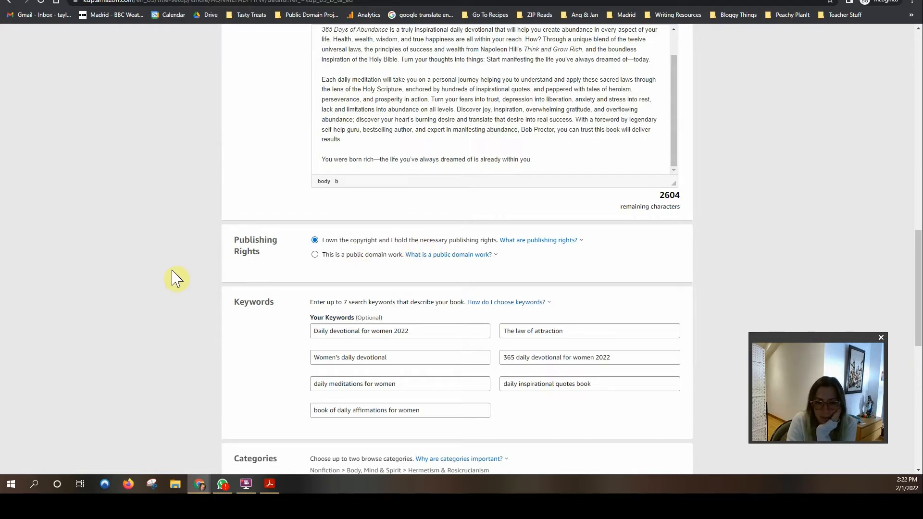
scroll(176, 277, down, 1)
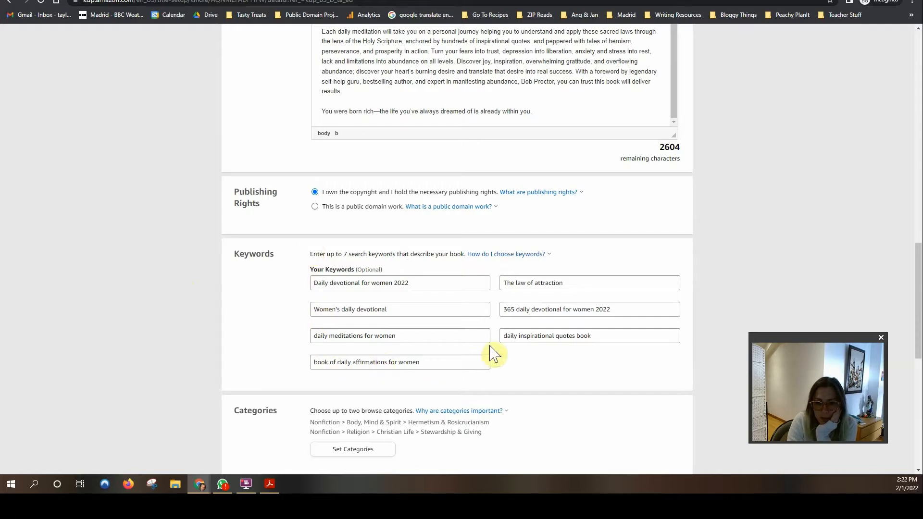
scroll(390, 354, up, 1)
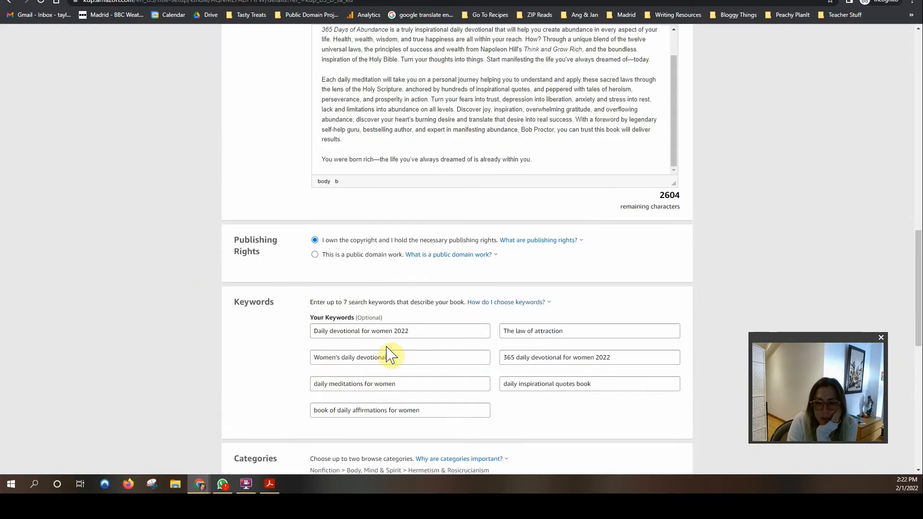
scroll(388, 336, up, 1)
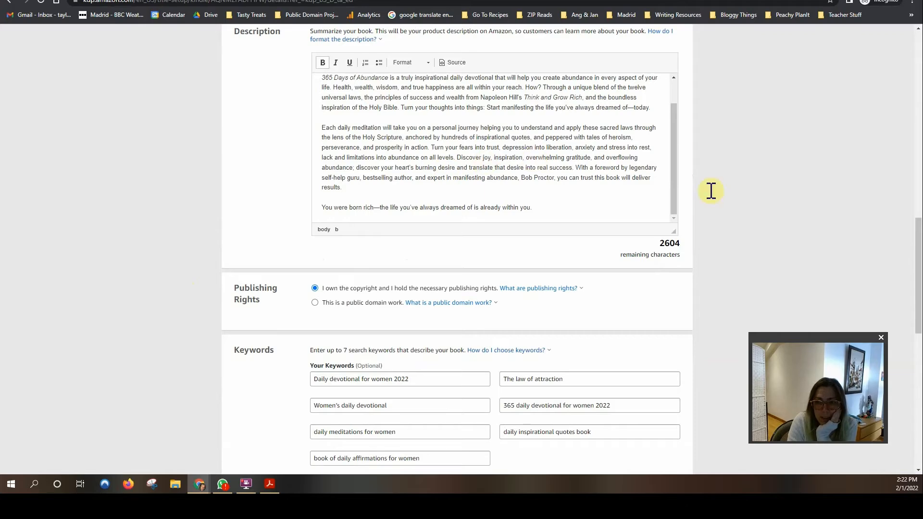
scroll(722, 197, up, 1)
scroll(734, 204, up, 10)
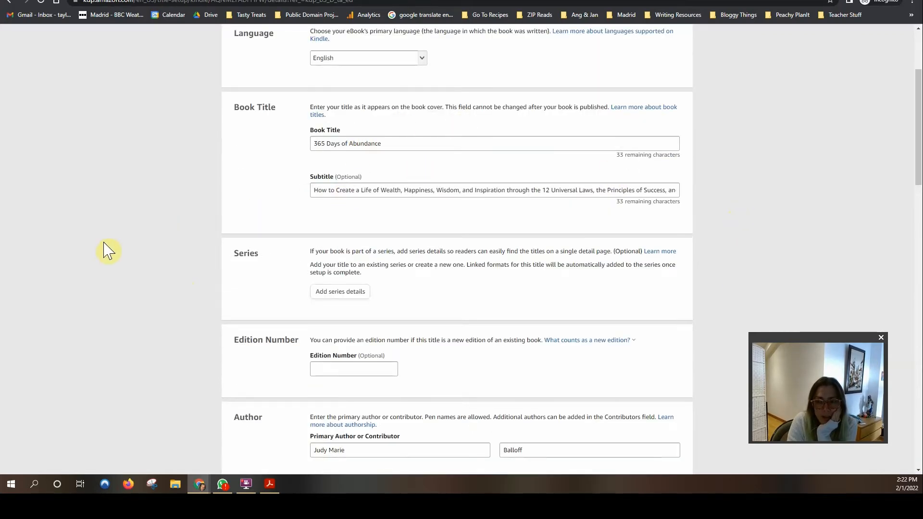
scroll(105, 249, down, 1)
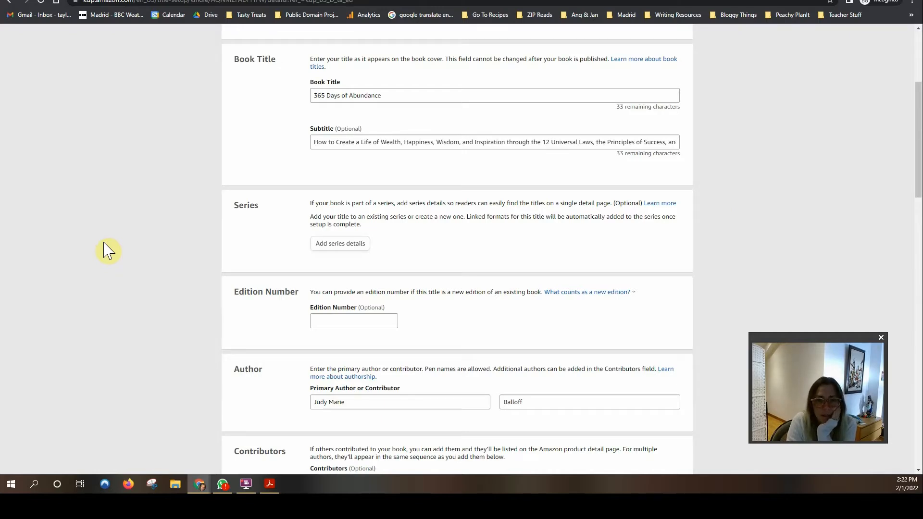
scroll(107, 250, down, 1)
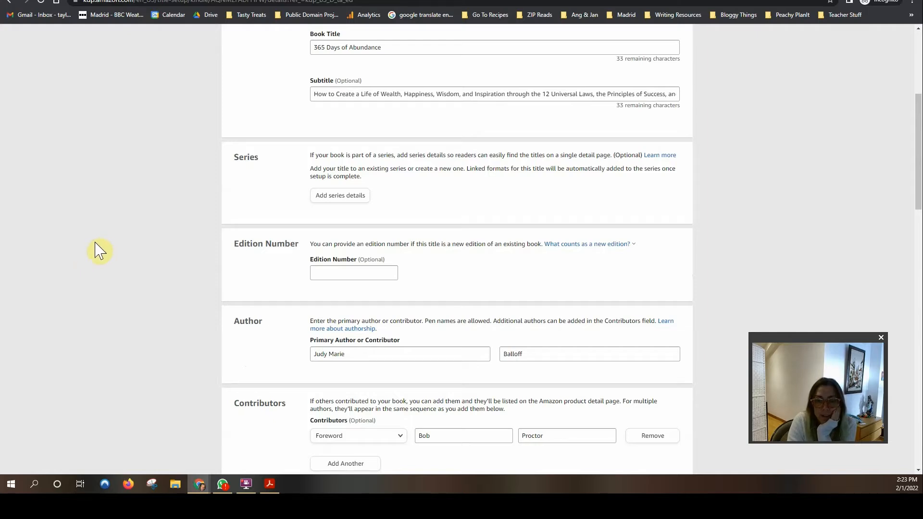
scroll(105, 248, down, 2)
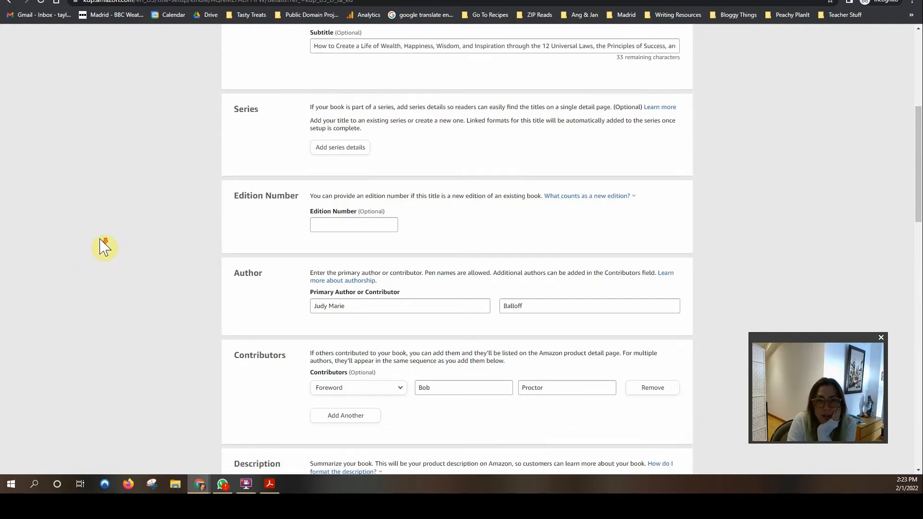
scroll(105, 248, down, 4)
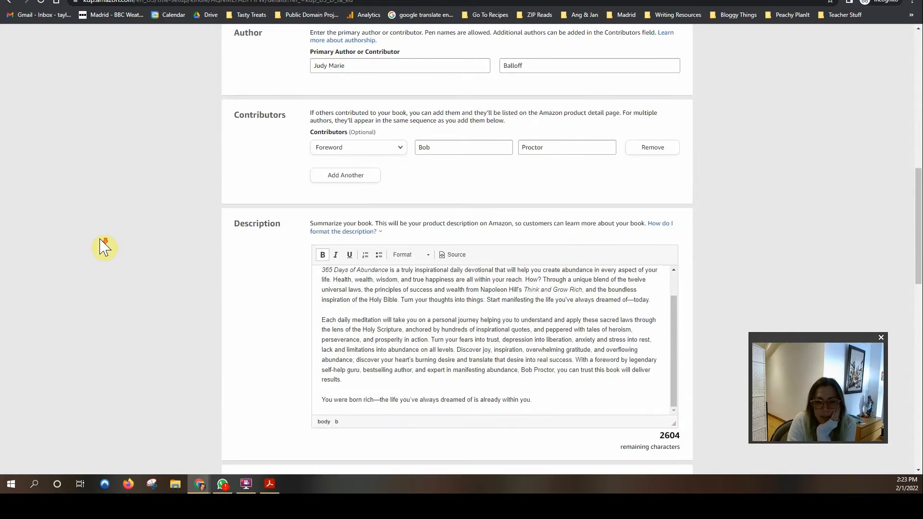
scroll(274, 331, down, 6)
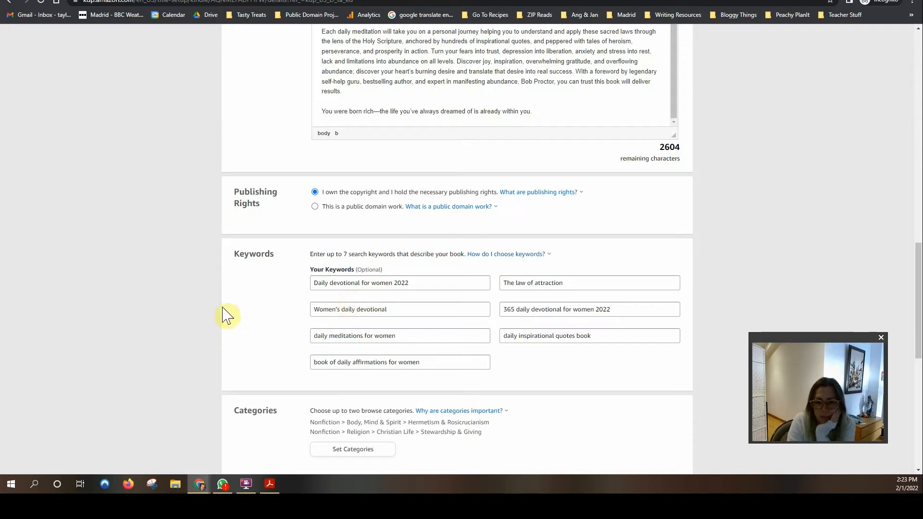
scroll(226, 315, down, 2)
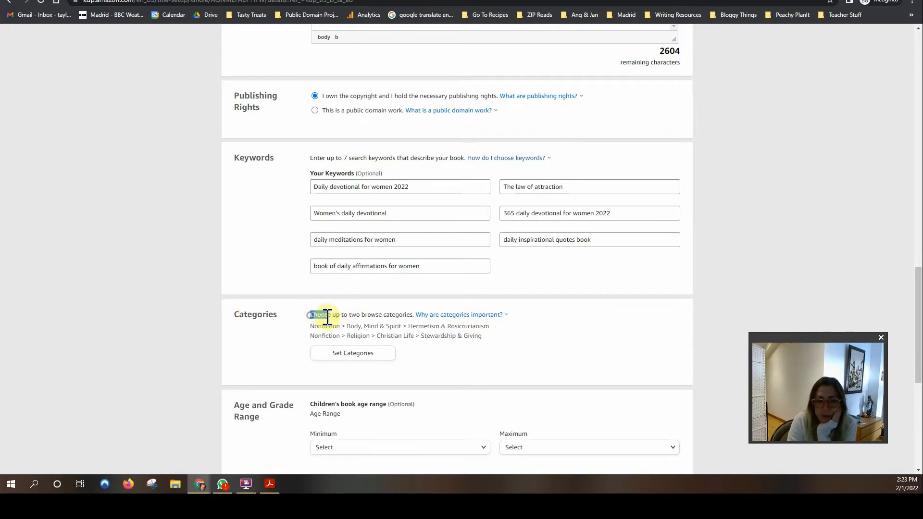
mouse_move(310, 314)
mouse_down()
mouse_move(520, 326)
mouse_move(525, 338)
mouse_move(340, 303)
mouse_move(308, 310)
mouse_up()
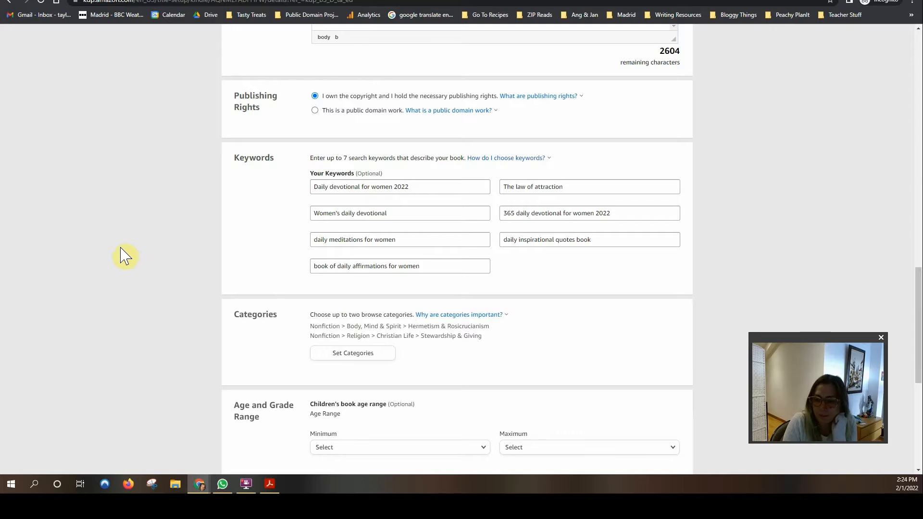
scroll(124, 254, down, 1)
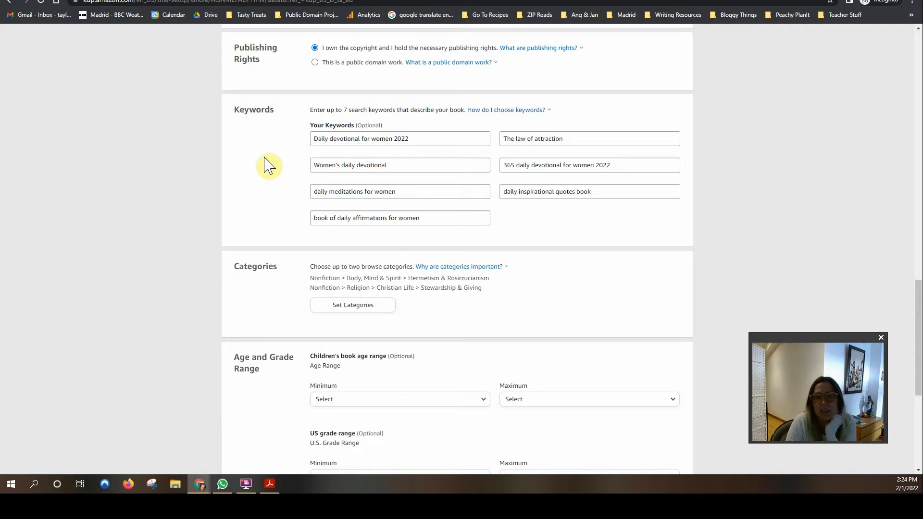
scroll(155, 200, down, 1)
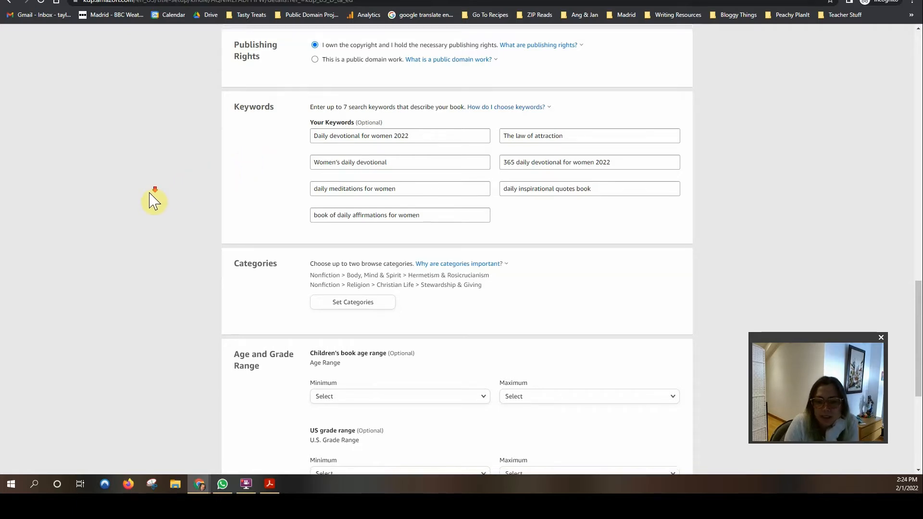
scroll(154, 199, down, 3)
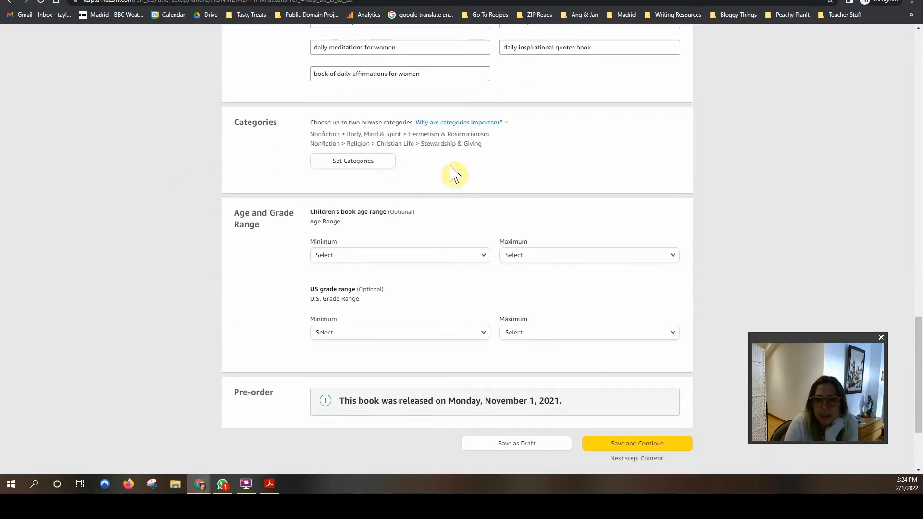
scroll(129, 179, down, 1)
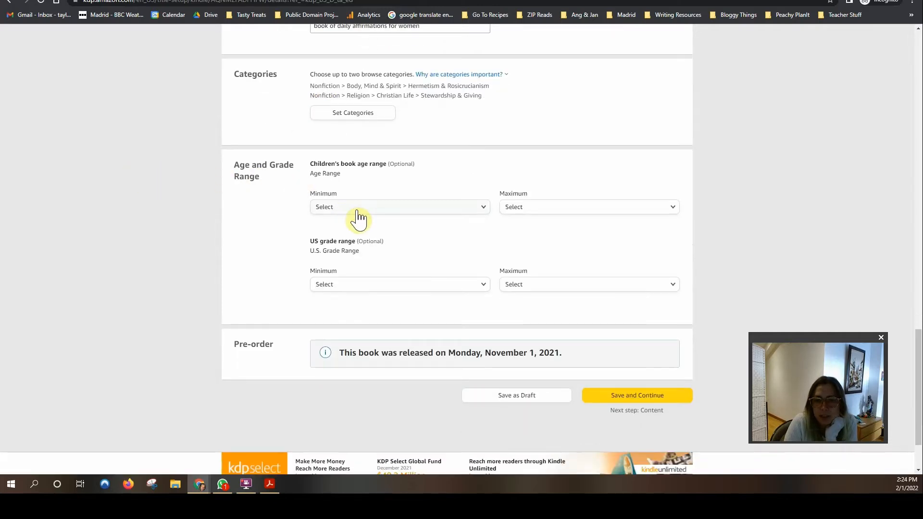
scroll(163, 231, down, 1)
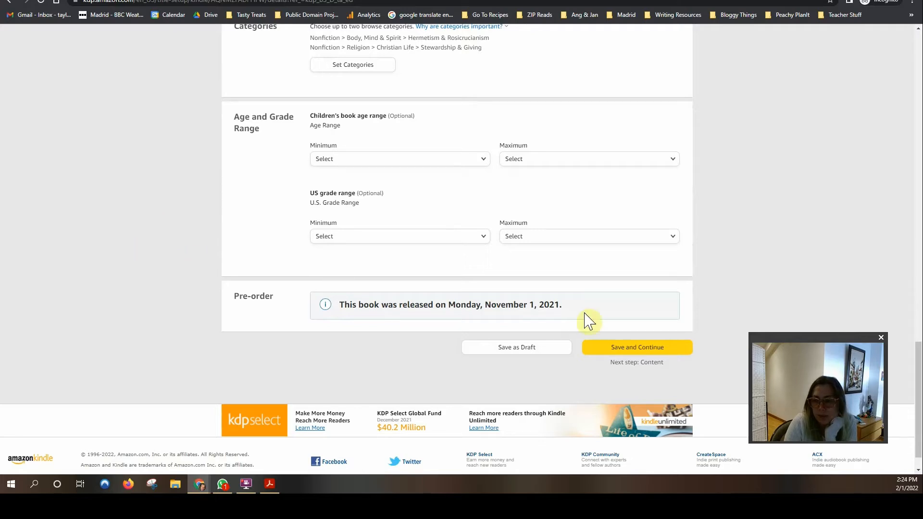
Step: Save and Continue to the Content page, capture it with Snipping Tool, then return to Chrome
click(642, 351)
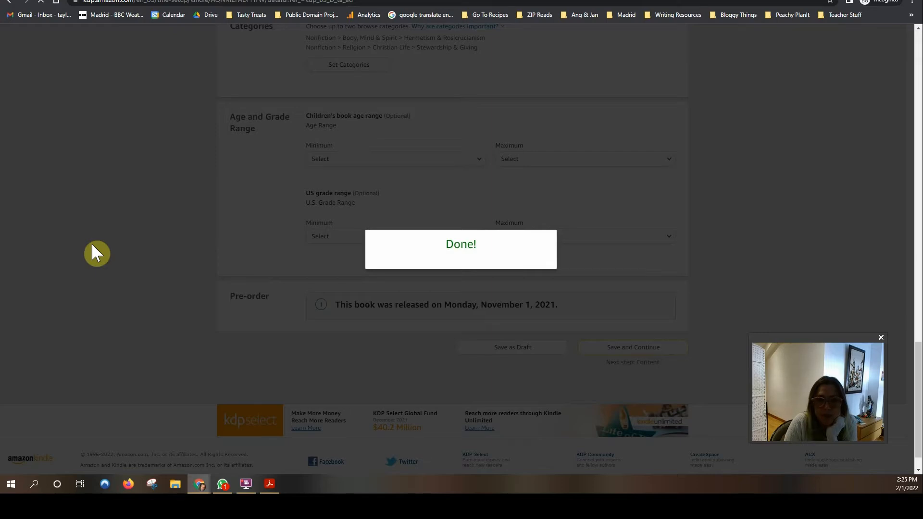
scroll(127, 250, down, 2)
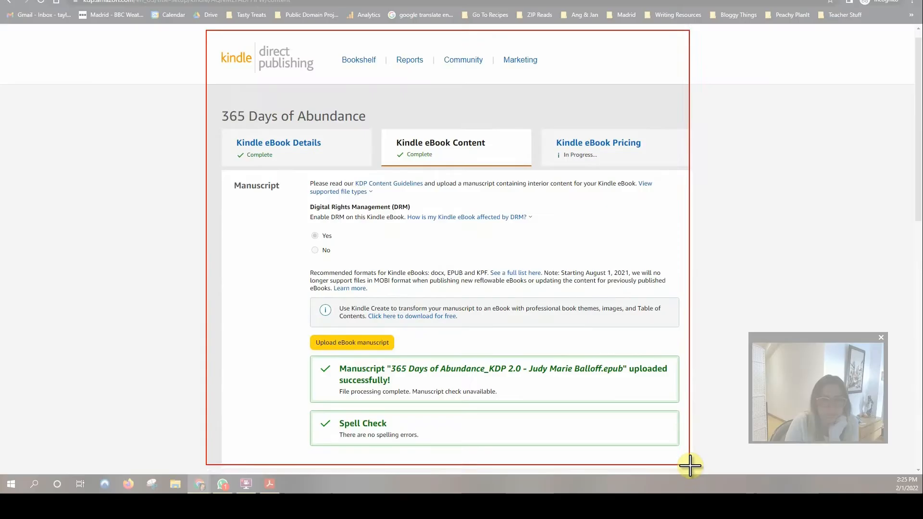
drag(691, 465, 697, 472)
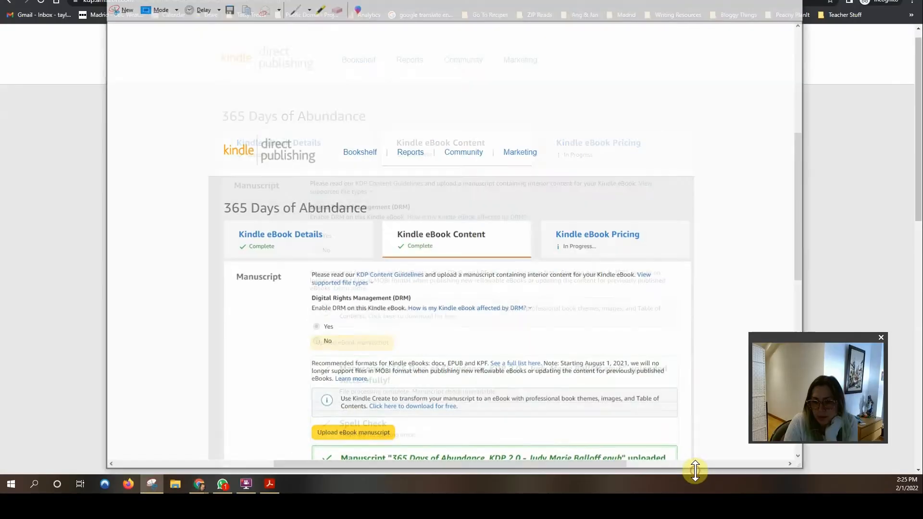
scroll(558, 386, down, 2)
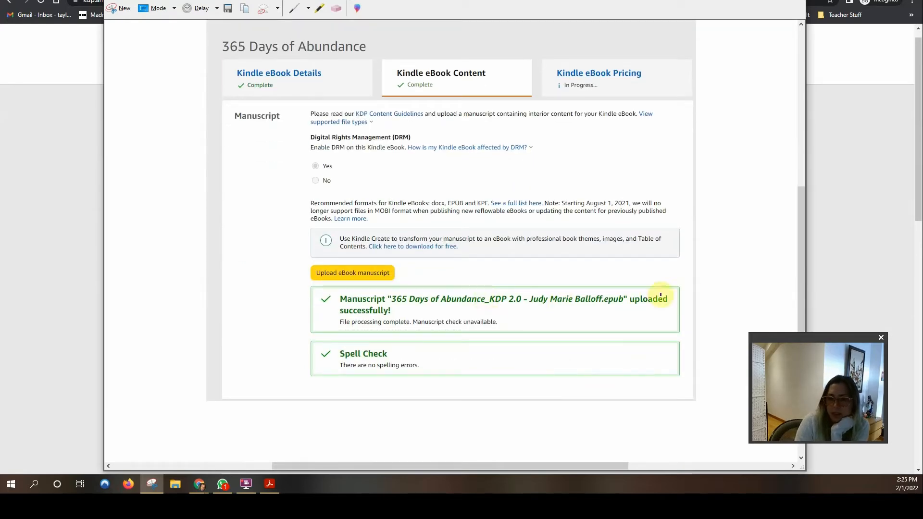
click(759, 0)
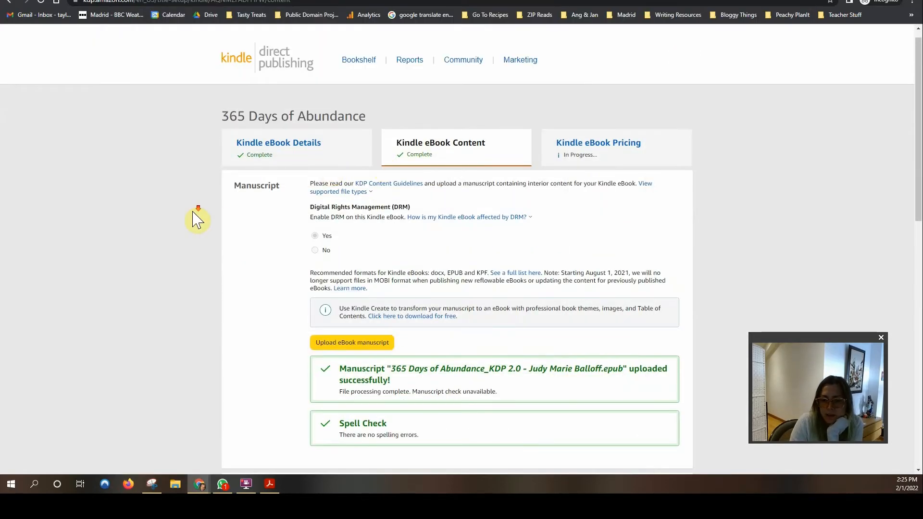
scroll(195, 214, down, 2)
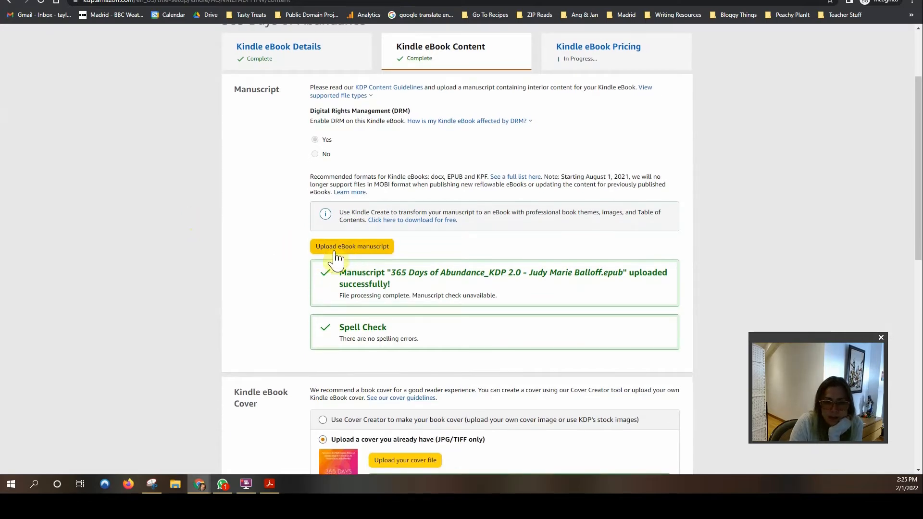
Step: Upload the KDP 2.0 ePUB file from the ePUB Versions folder as the manuscript
click(373, 249)
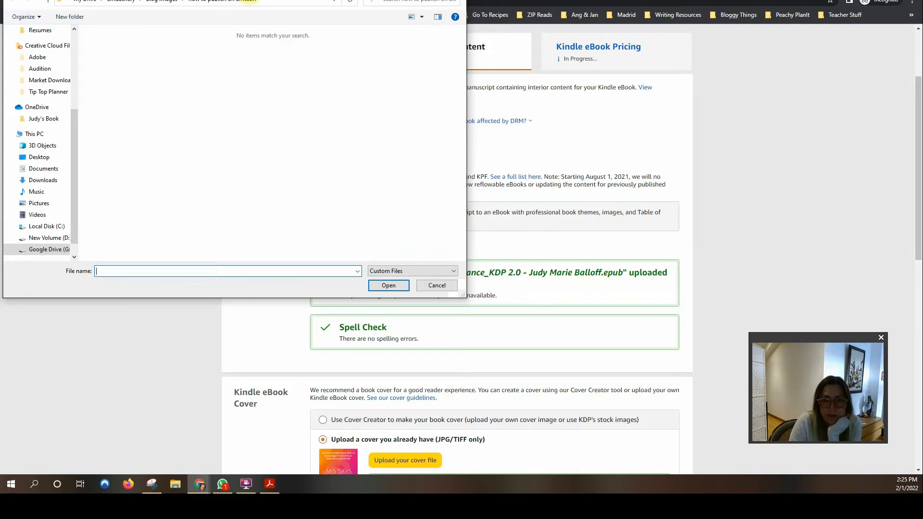
scroll(33, 202, up, 3)
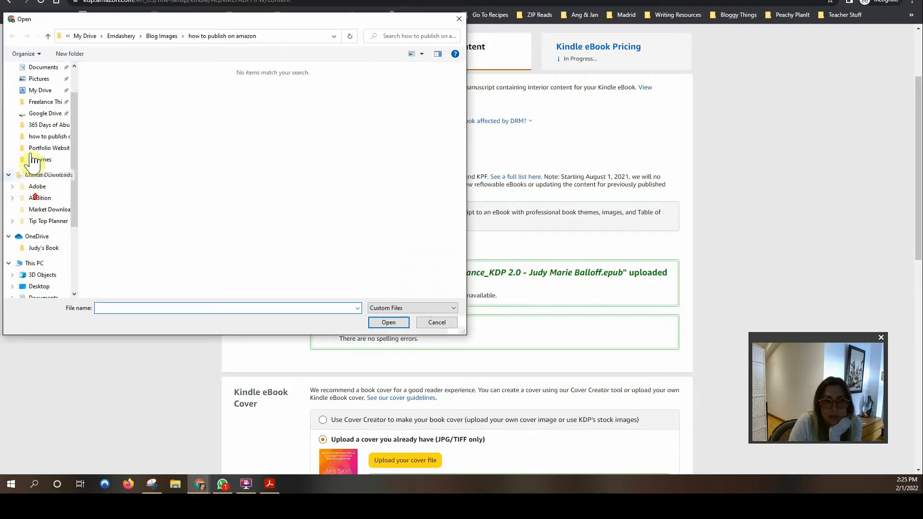
click(40, 126)
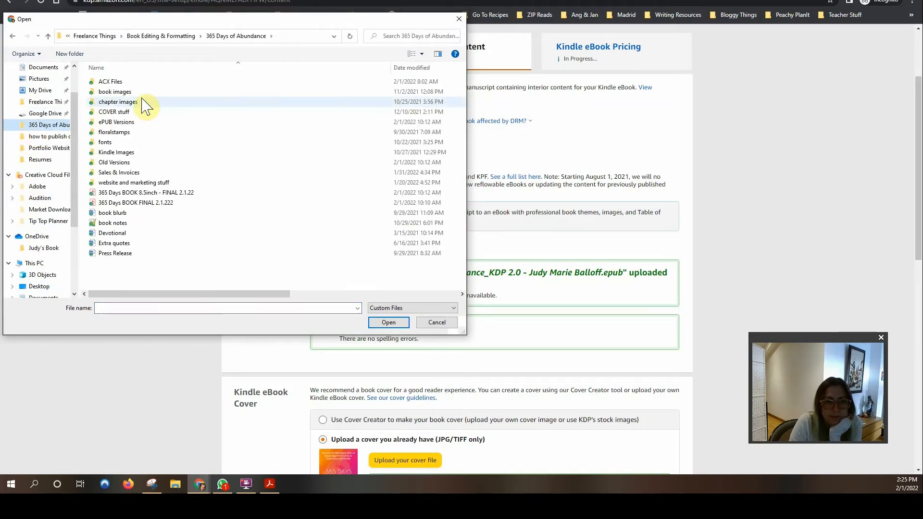
double_click(136, 123)
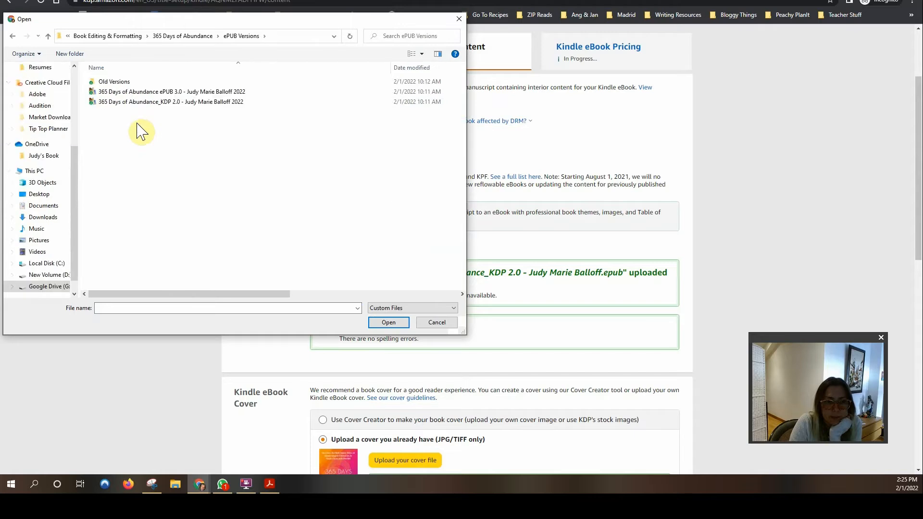
click(149, 103)
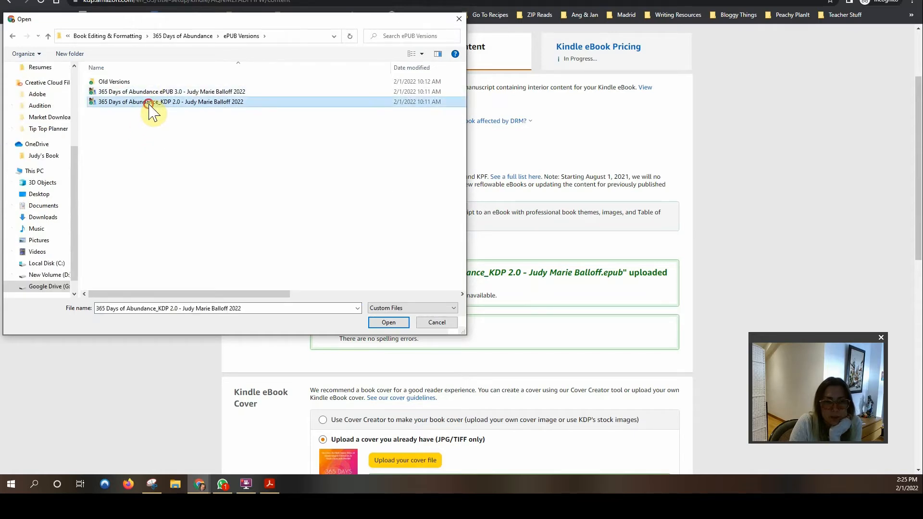
click(391, 323)
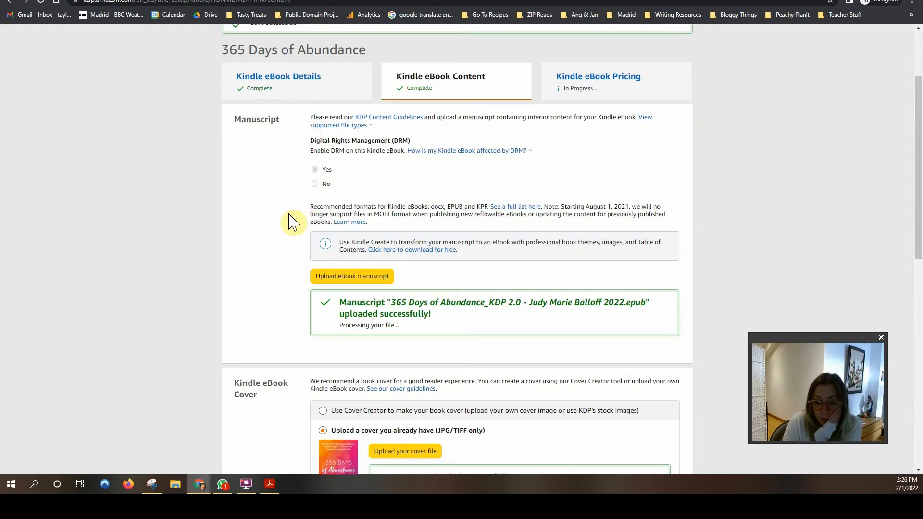
Step: Scroll down to the cover section and open the cover image guidelines
scroll(269, 231, down, 1)
scroll(269, 233, down, 2)
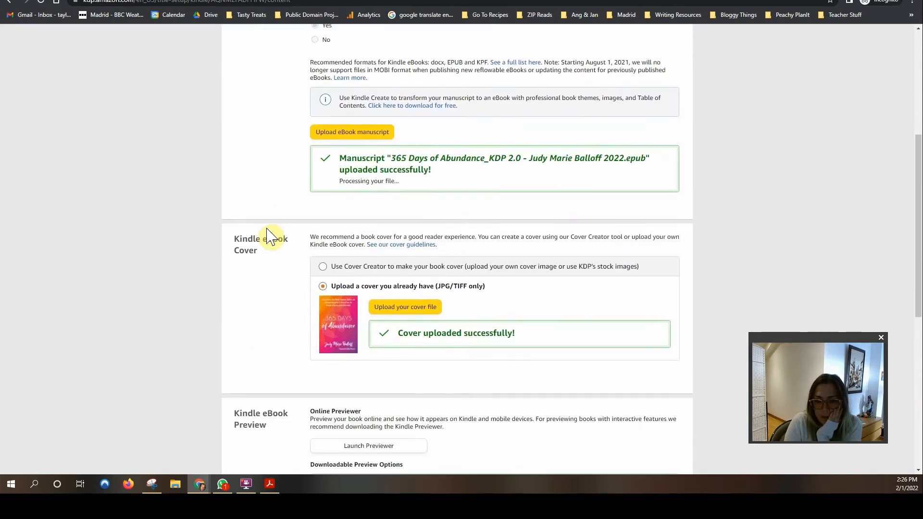
scroll(360, 250, up, 1)
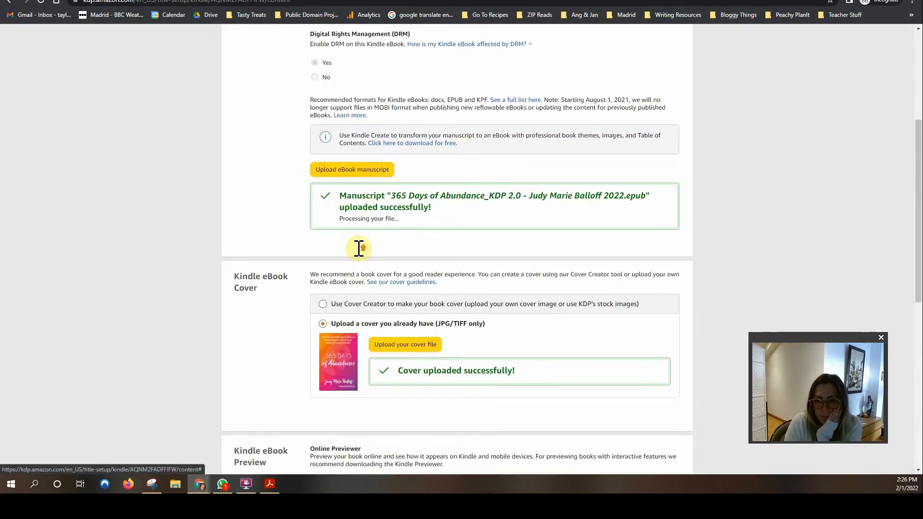
scroll(291, 244, down, 2)
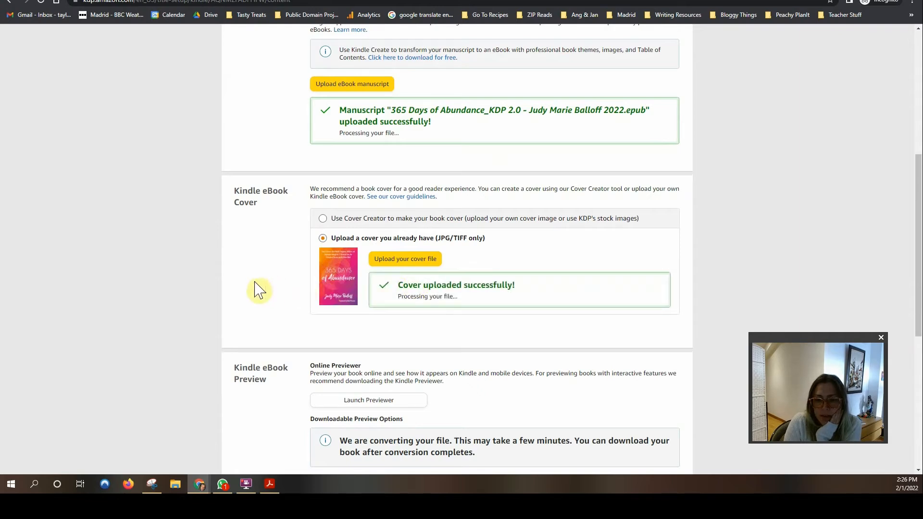
scroll(258, 290, down, 1)
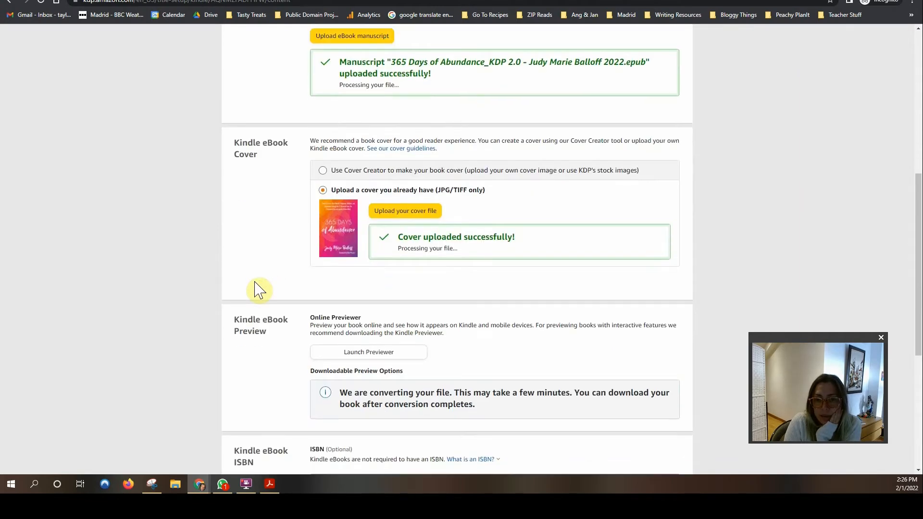
click(400, 148)
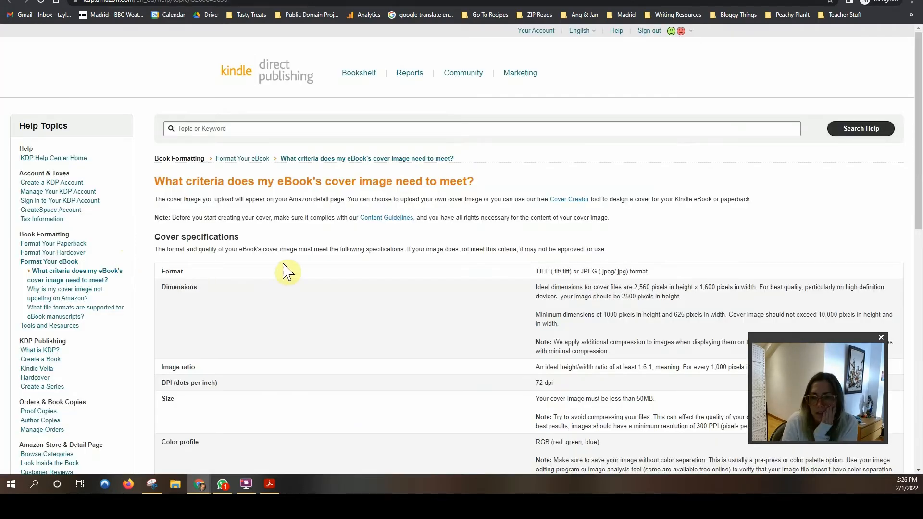
Step: Read the cover image guidelines help page, then switch back to the Kindle eBook Content tab
scroll(287, 272, down, 1)
scroll(287, 272, down, 1)
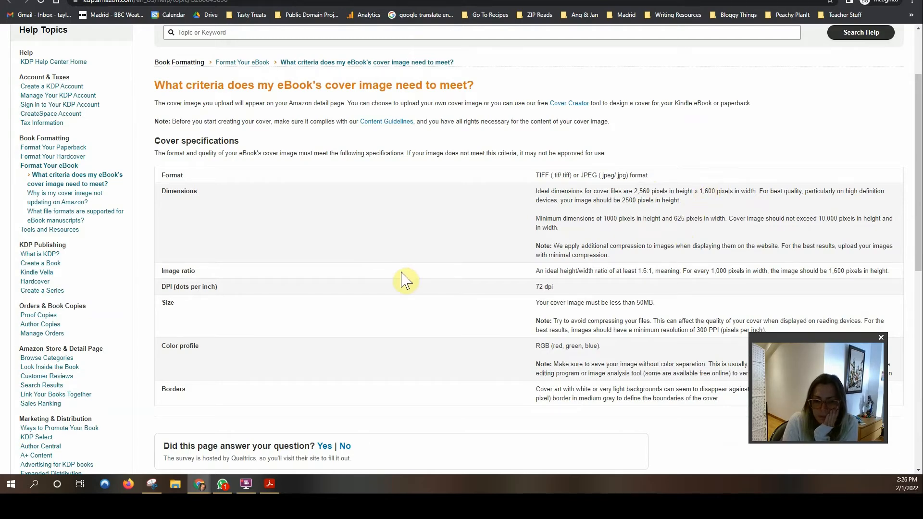
scroll(405, 279, up, 1)
scroll(406, 280, up, 2)
click(240, 1)
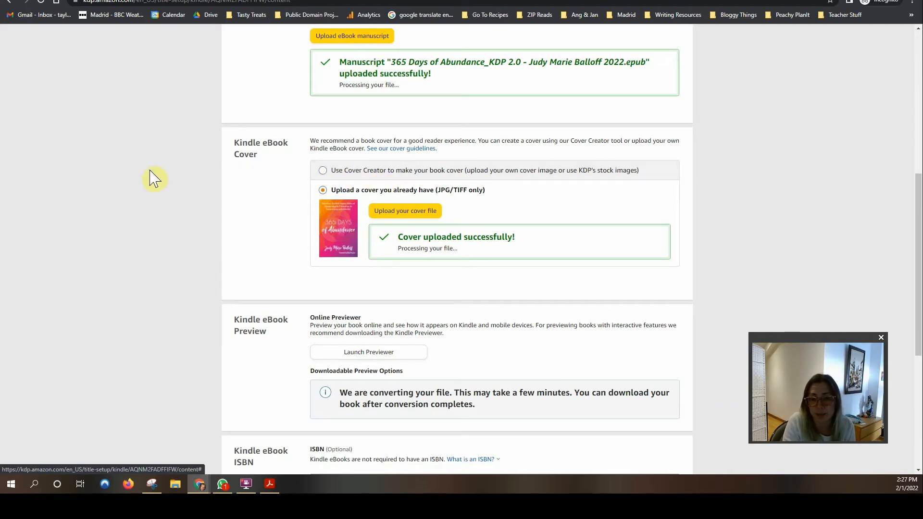
Step: Scroll to Kindle eBook Preview and launch the online previewer
scroll(135, 183, down, 2)
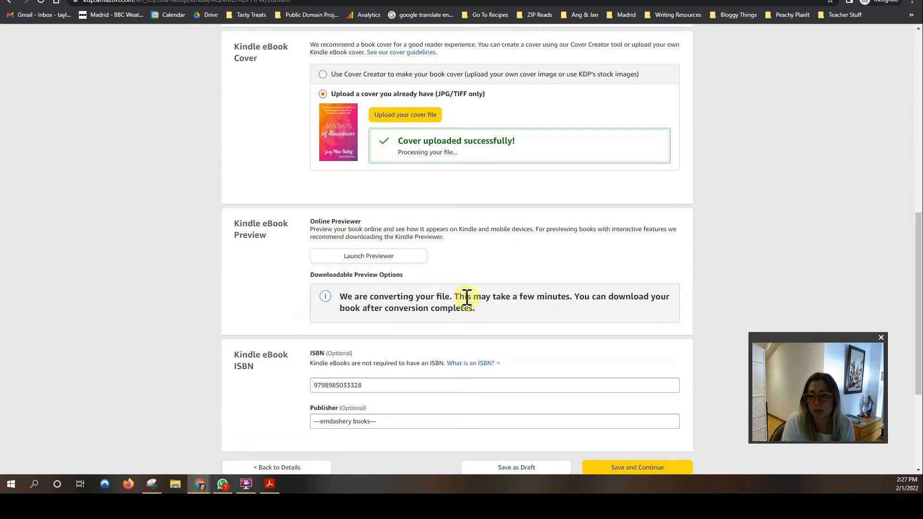
click(381, 262)
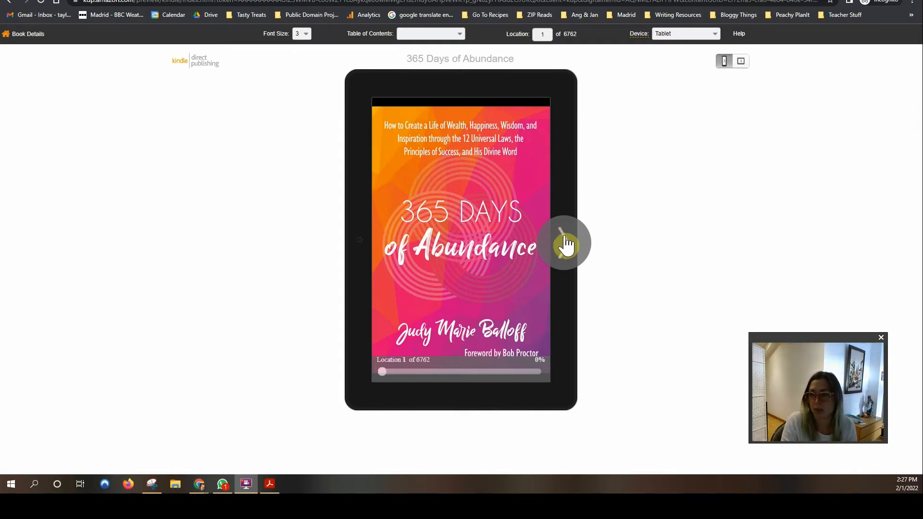
Step: Page through the tablet preview's front matter to the Contents page and jump to the Introduction
click(566, 248)
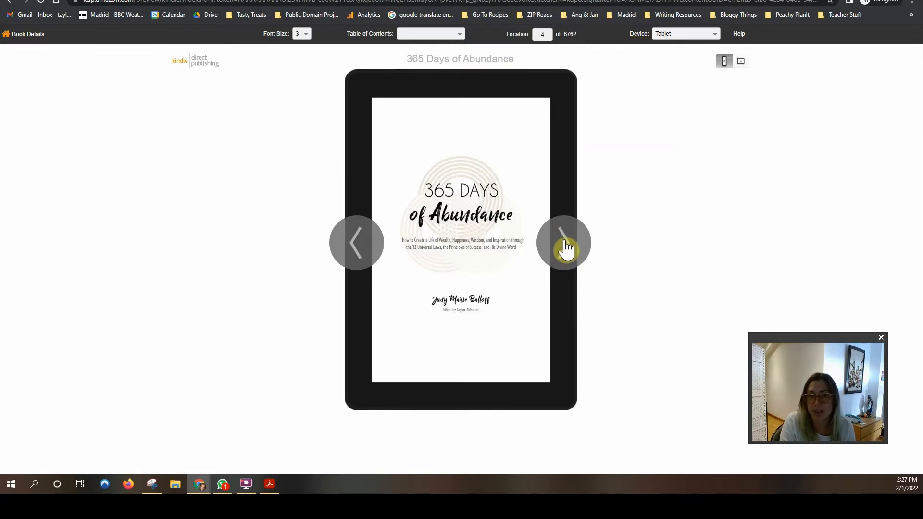
click(566, 248)
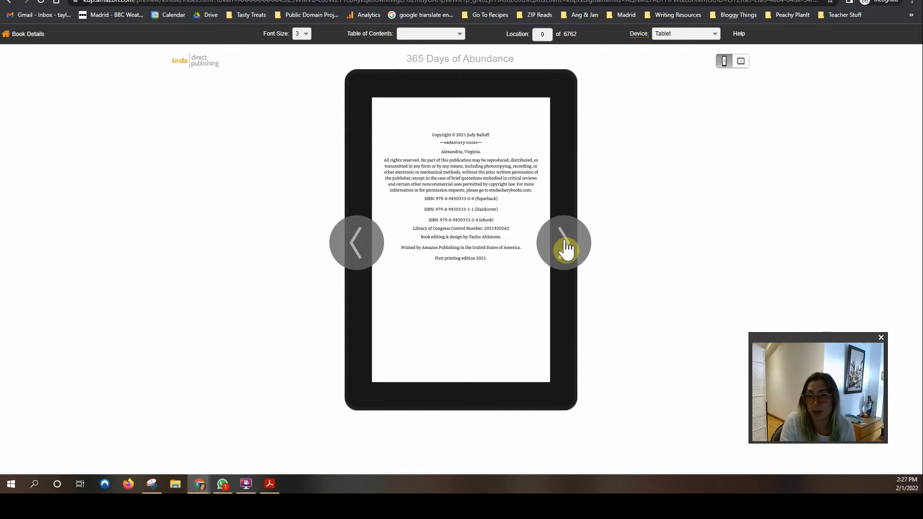
click(567, 248)
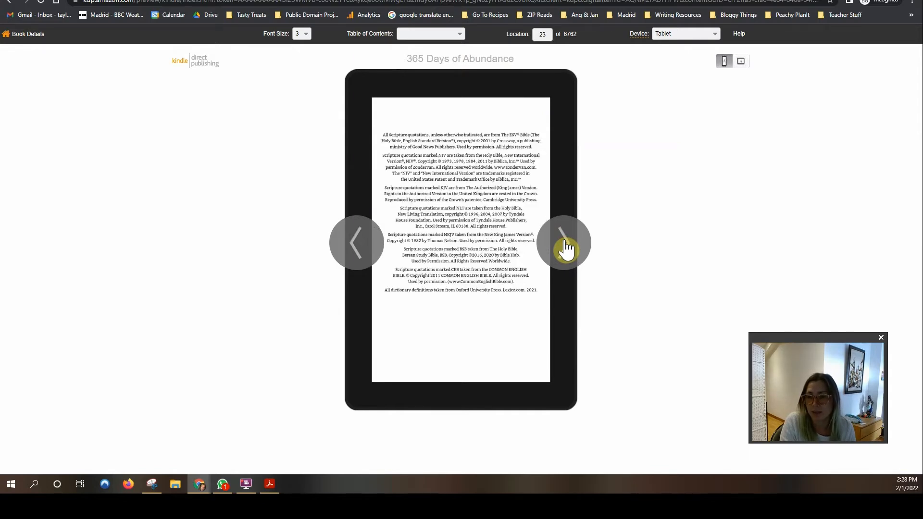
click(566, 248)
click(566, 249)
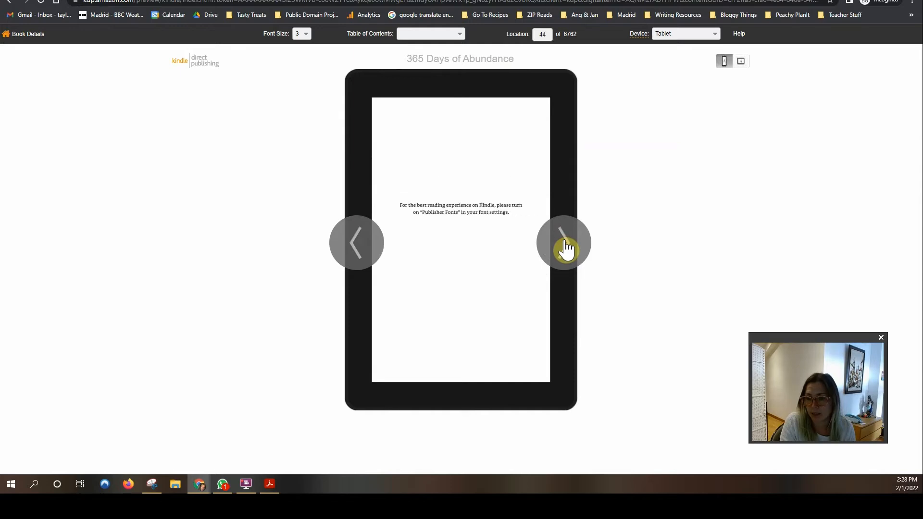
click(566, 248)
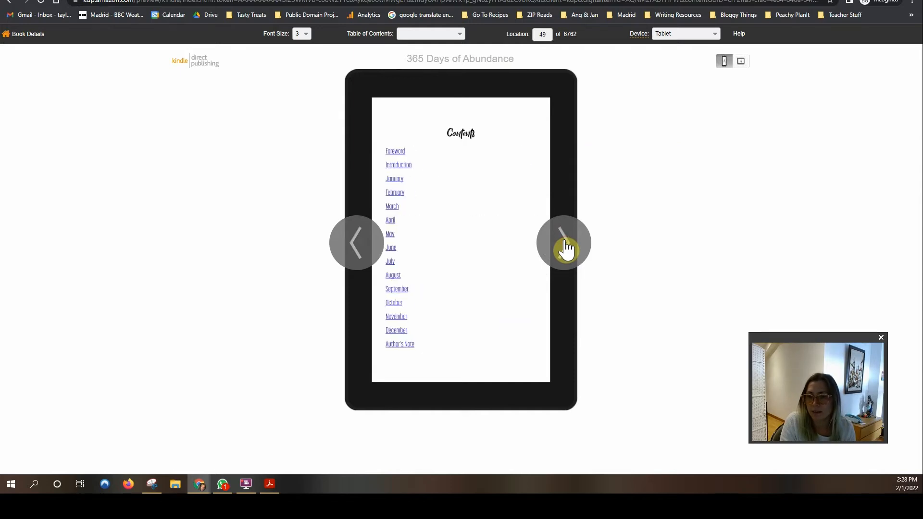
click(566, 249)
click(357, 248)
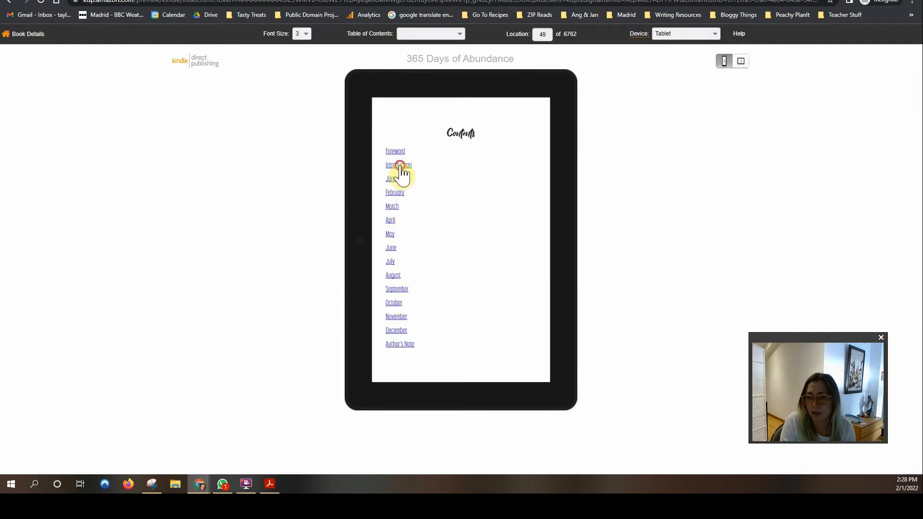
click(400, 165)
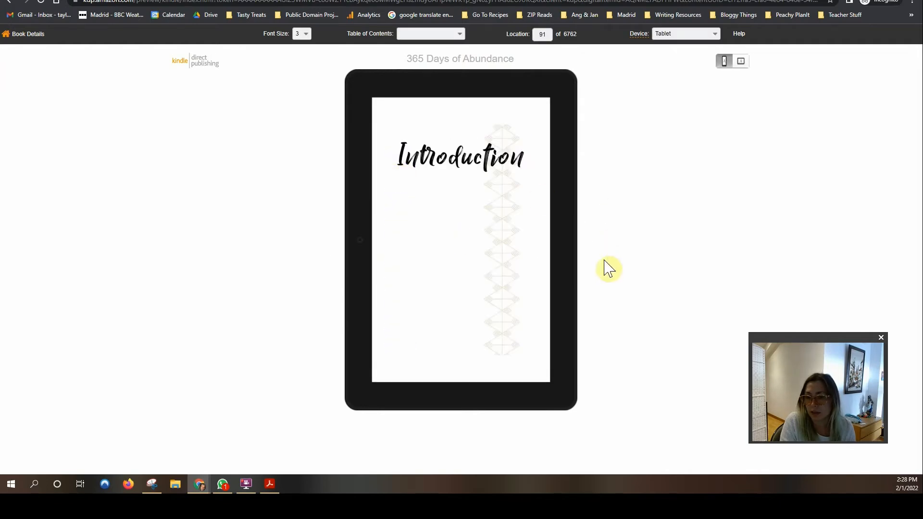
Step: Page through the Introduction to the January divider and the first January entries
click(564, 259)
click(564, 260)
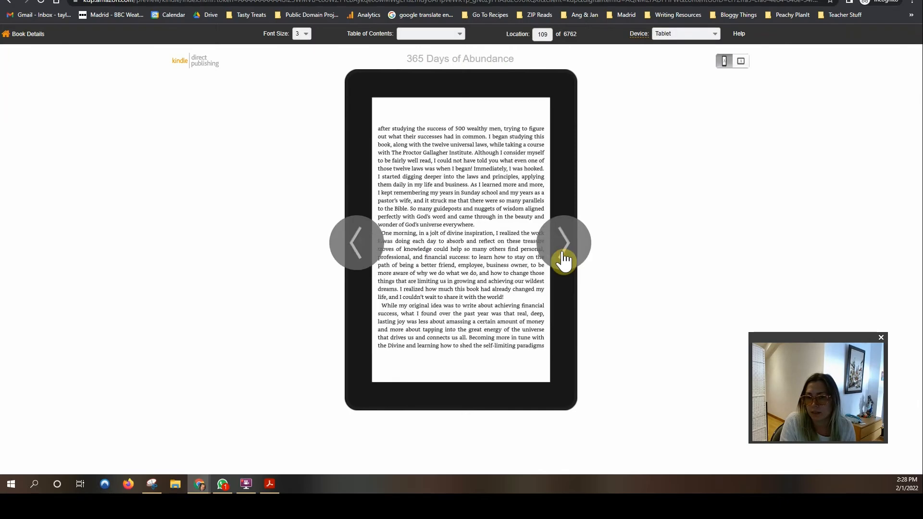
click(564, 259)
click(564, 259)
click(564, 259)
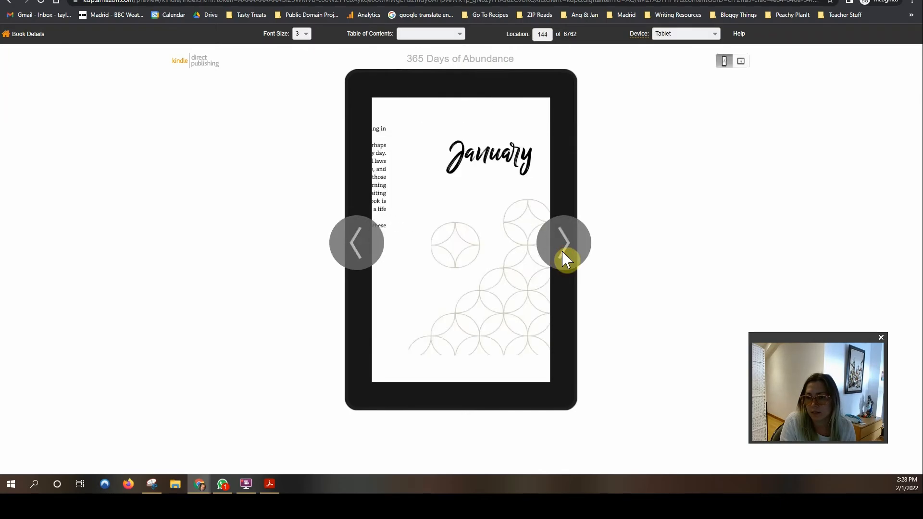
click(564, 259)
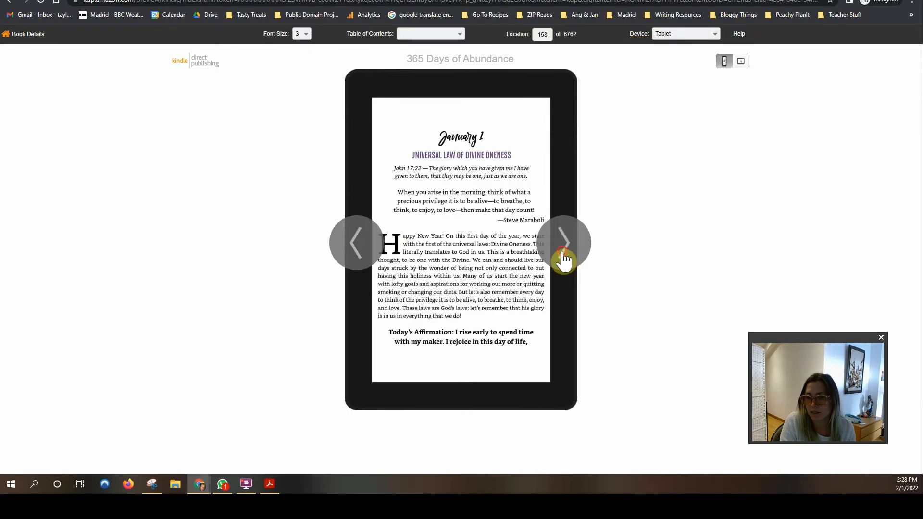
click(362, 260)
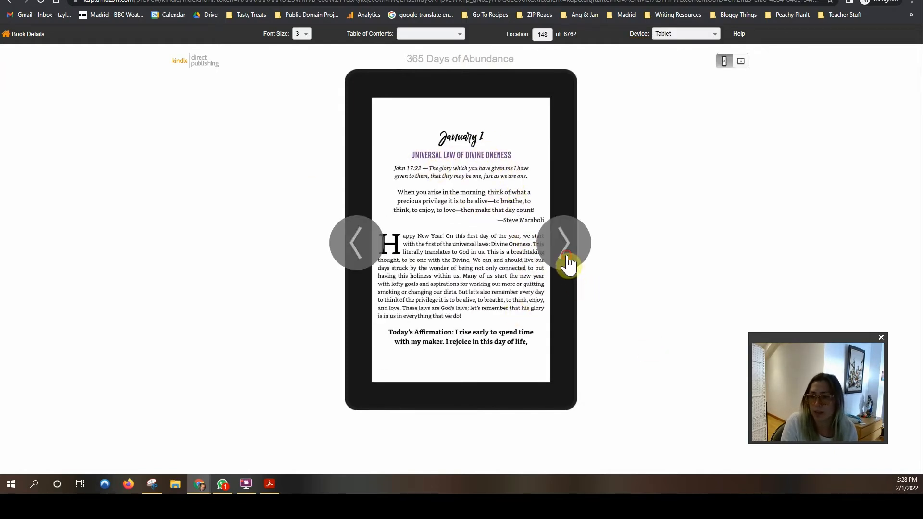
click(568, 259)
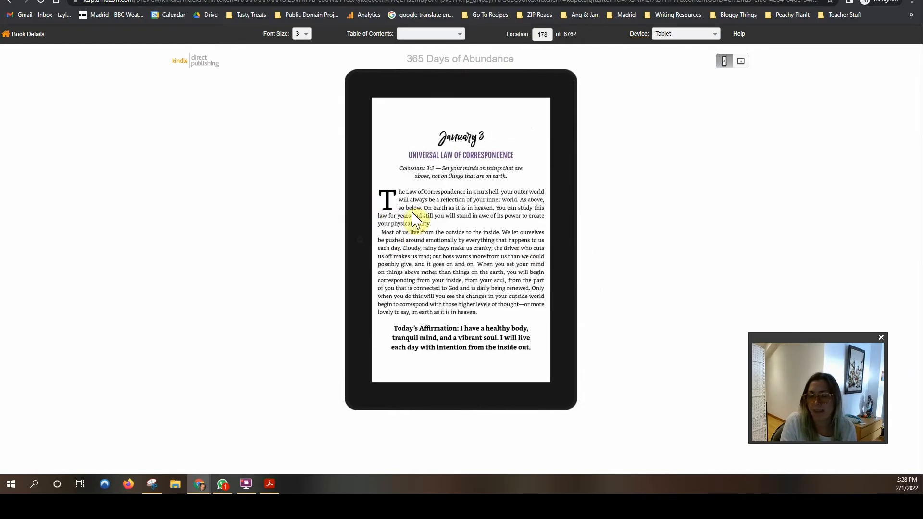
Step: Switch the preview device to a phone and page forward to the January 5 entry
mouse_move(571, 203)
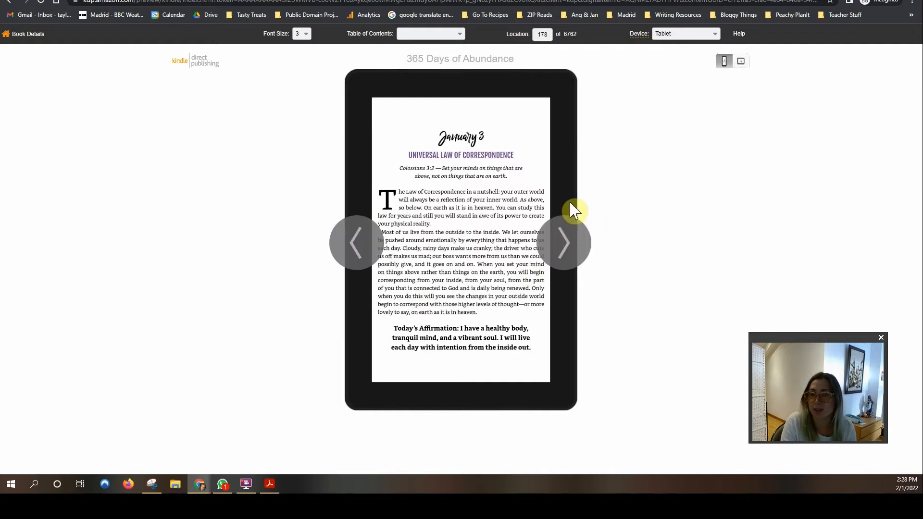
click(713, 35)
click(697, 49)
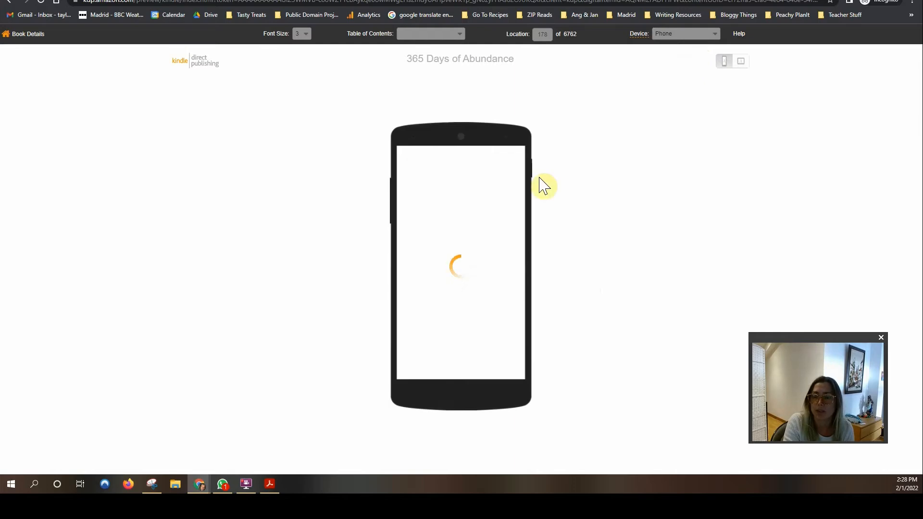
click(532, 252)
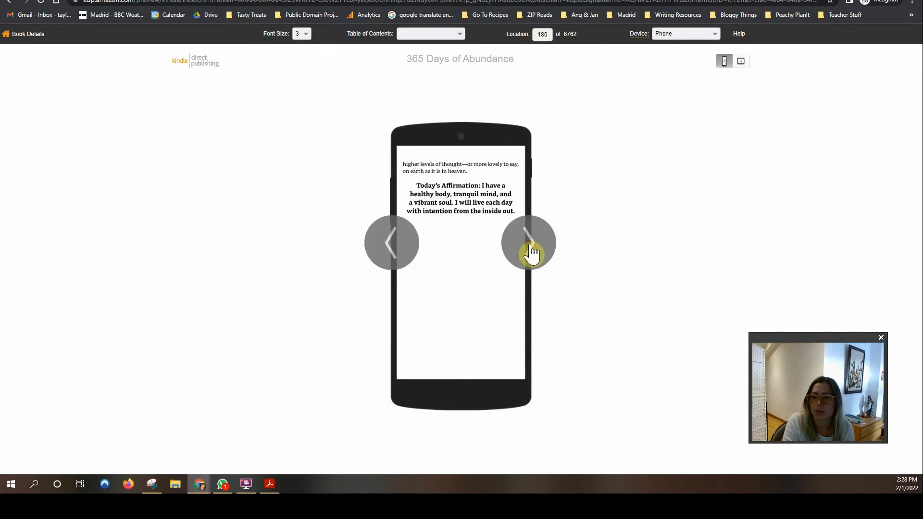
click(533, 251)
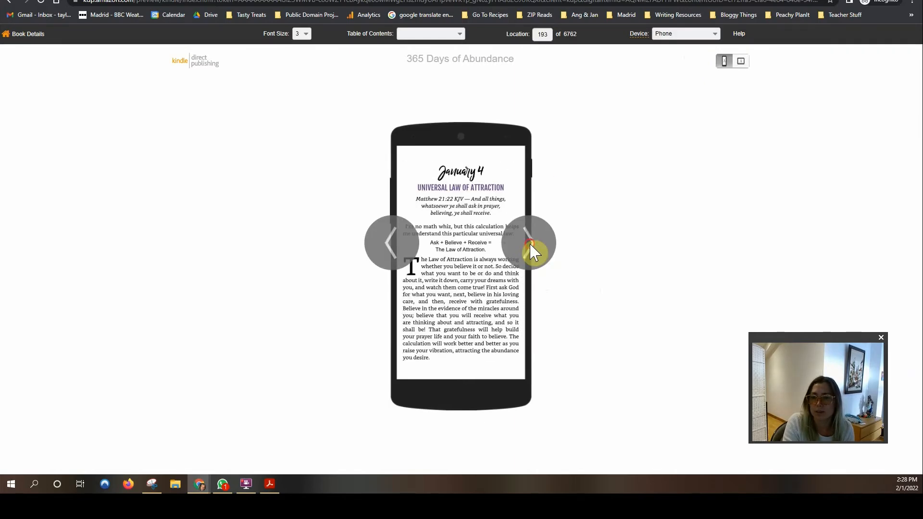
click(532, 251)
click(532, 251)
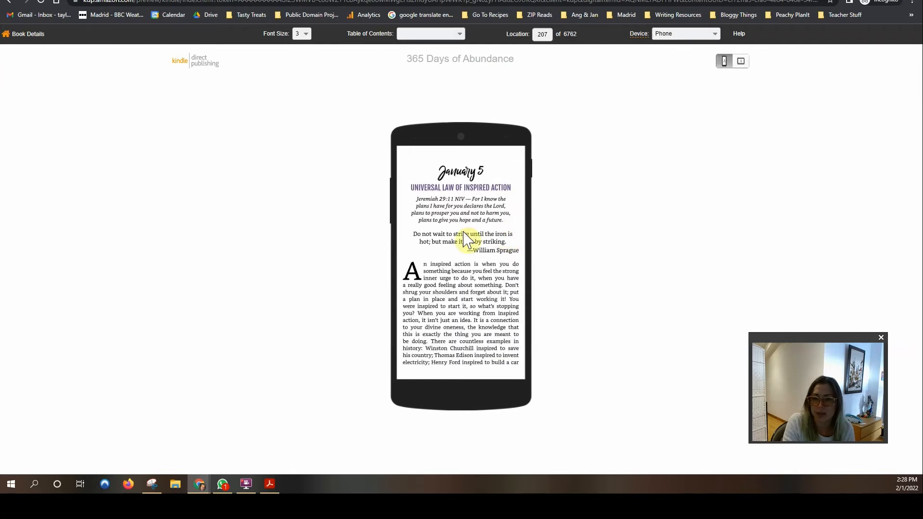
Step: Switch the preview device to Kindle E-reader, page forward, and Refresh after the error
click(695, 31)
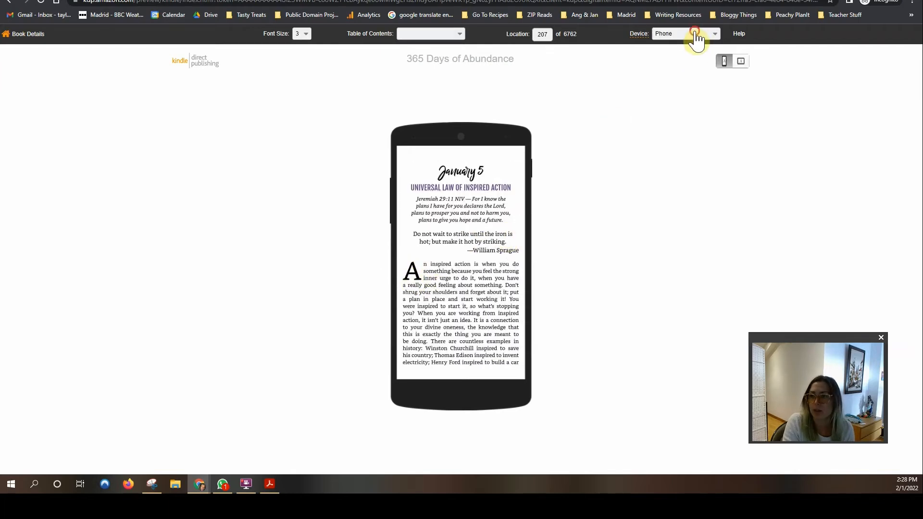
click(692, 57)
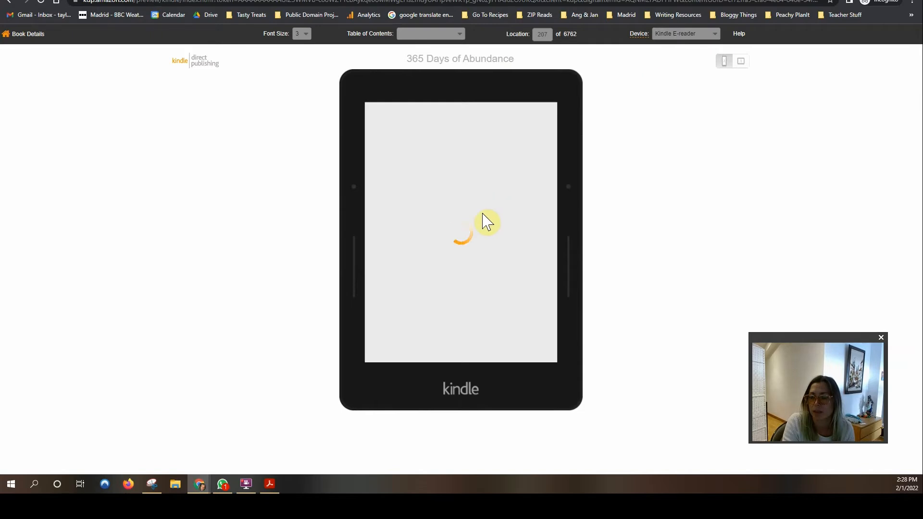
click(567, 241)
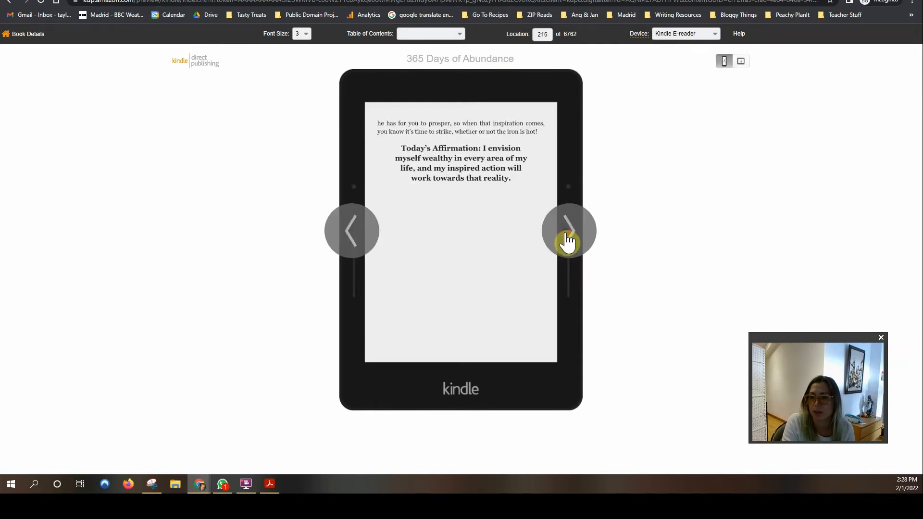
click(567, 241)
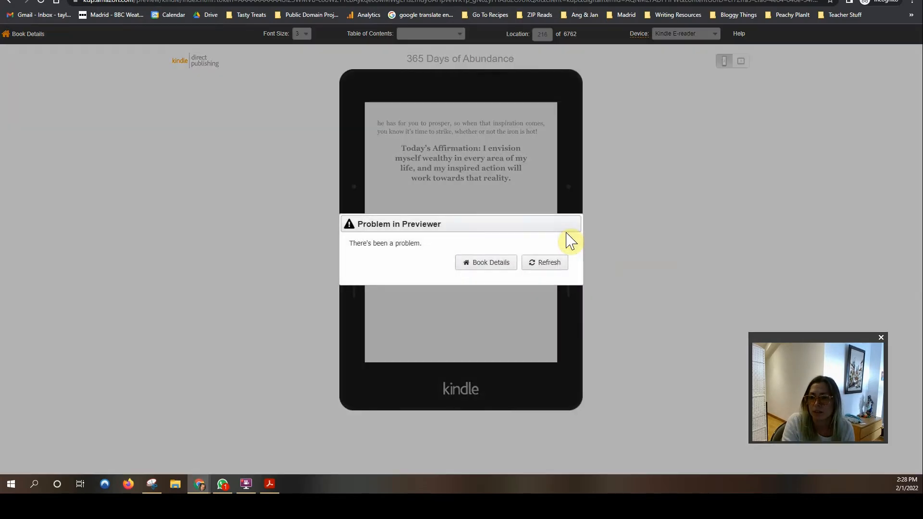
click(540, 266)
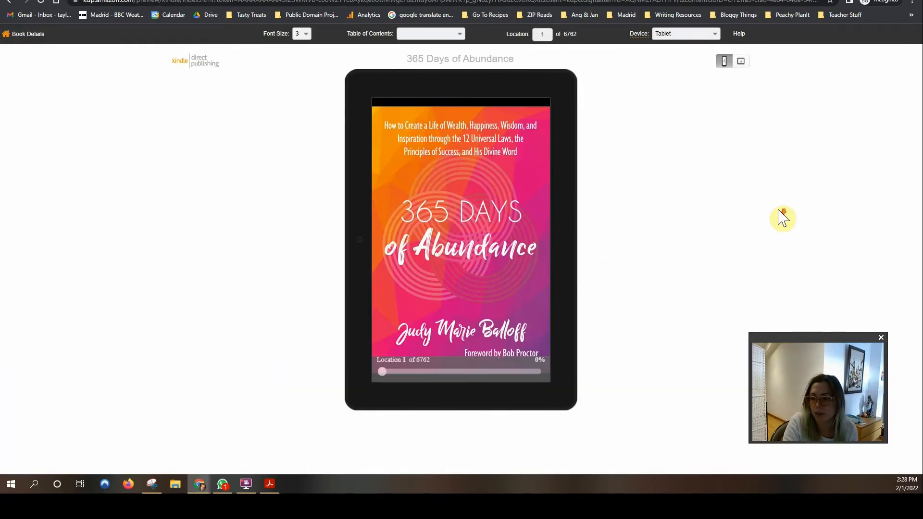
Step: Leave the previewer via Book Details to return to the eBook Content page
click(34, 35)
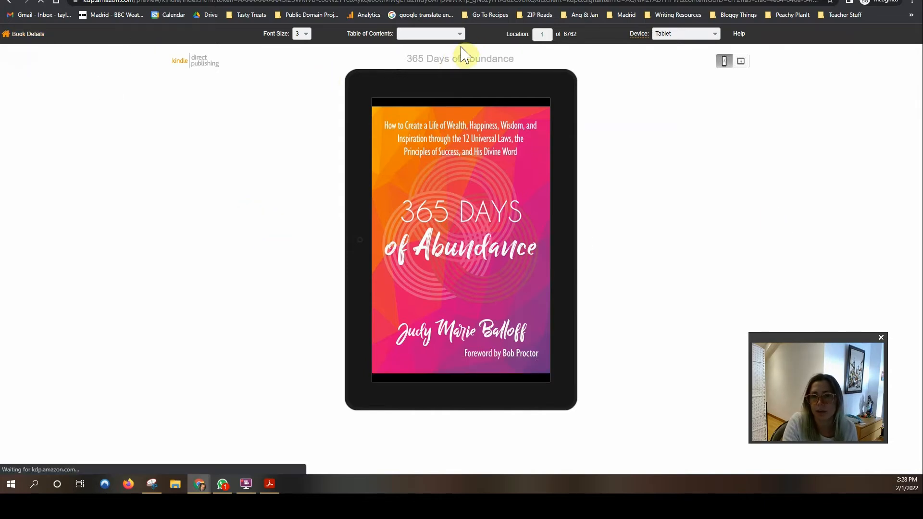
click(454, 34)
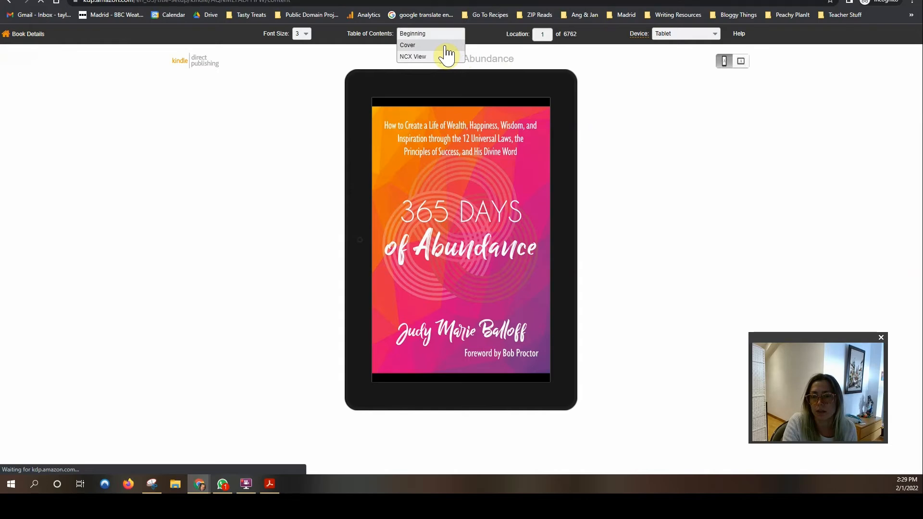
scroll(387, 151, down, 7)
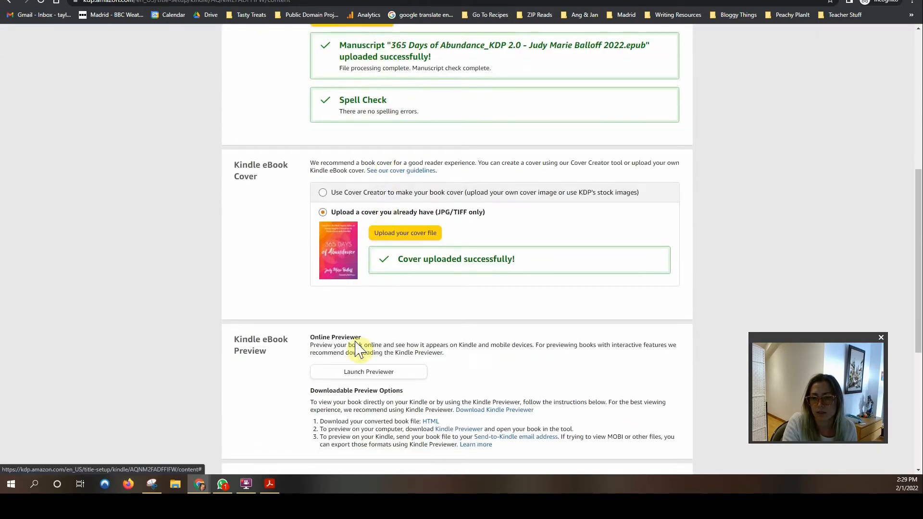
Step: Relaunch the previewer and page through the opening pages to Contents
click(368, 372)
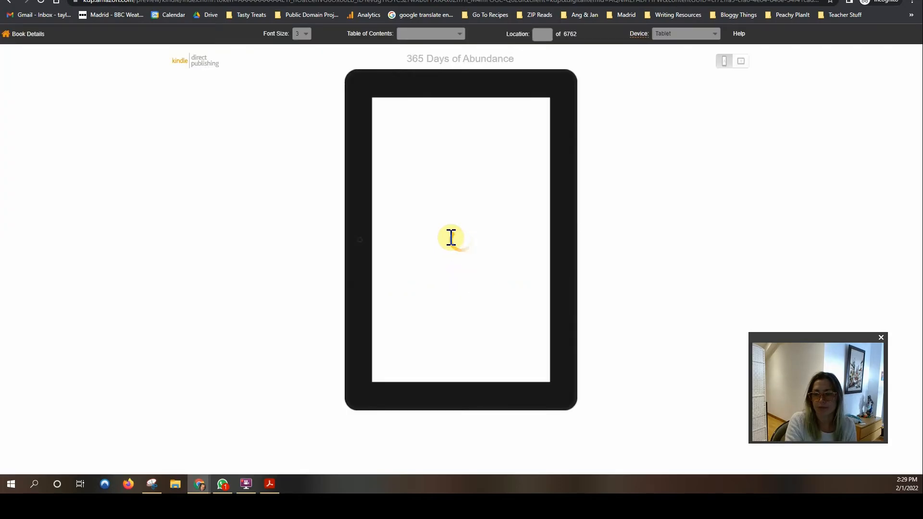
click(302, 34)
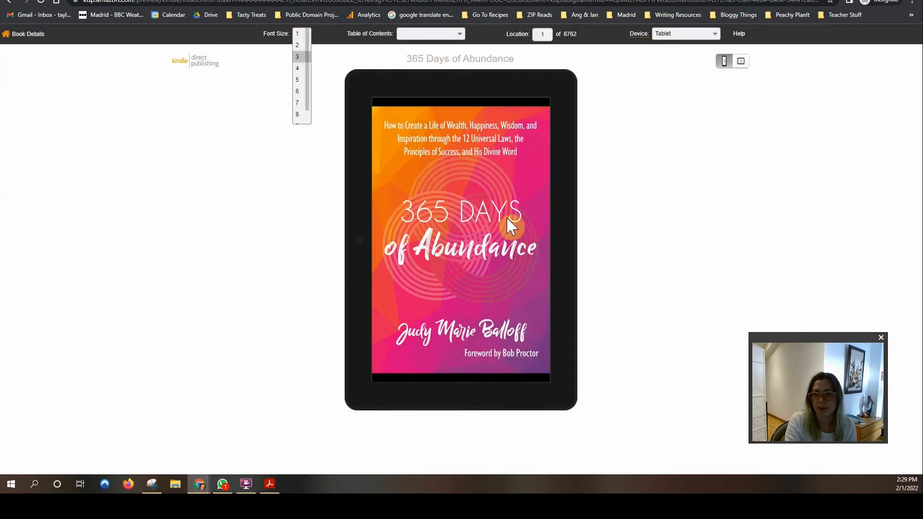
click(585, 252)
click(574, 251)
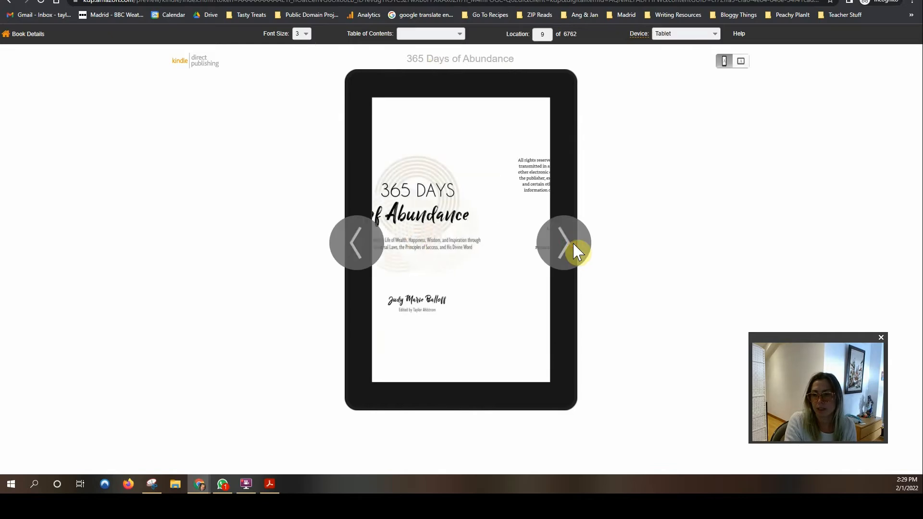
click(575, 251)
click(575, 251)
click(575, 251)
click(574, 251)
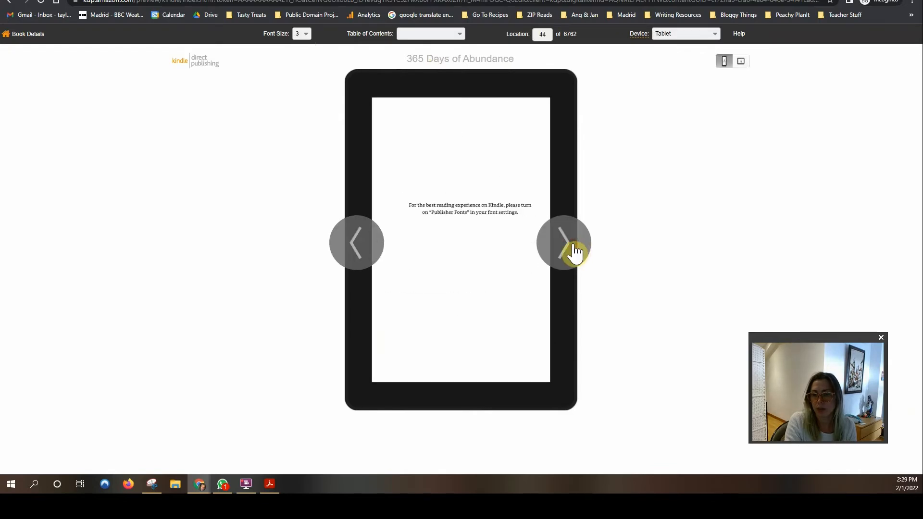
click(575, 251)
Step: Set the device to Kindle E-reader and font size to 5, paging through the Foreword
click(695, 35)
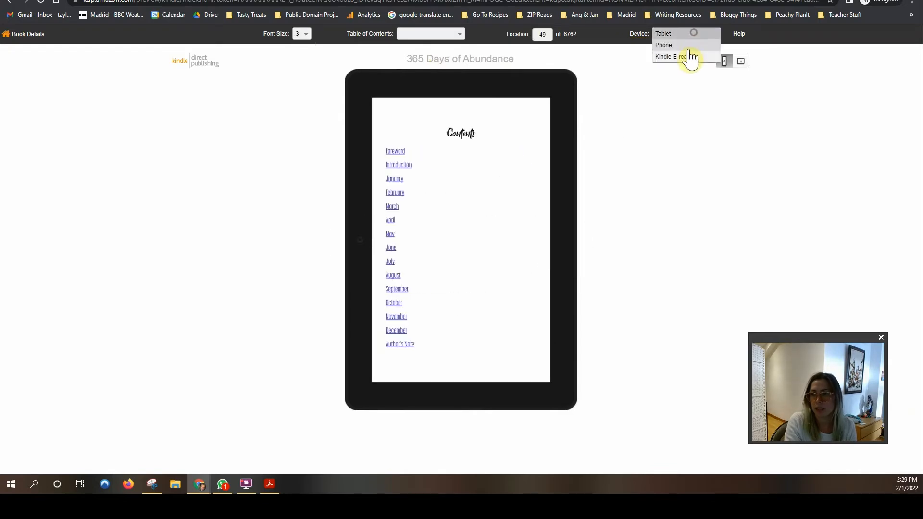
click(688, 57)
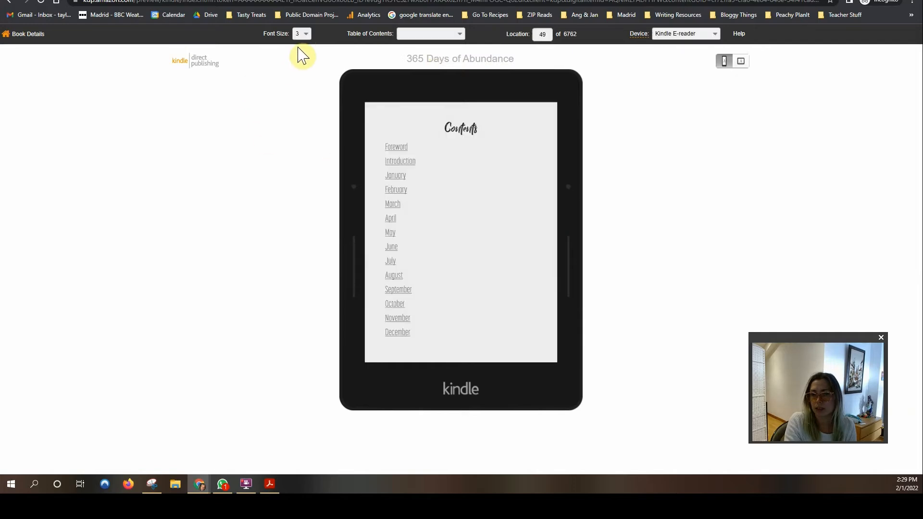
click(571, 253)
click(572, 251)
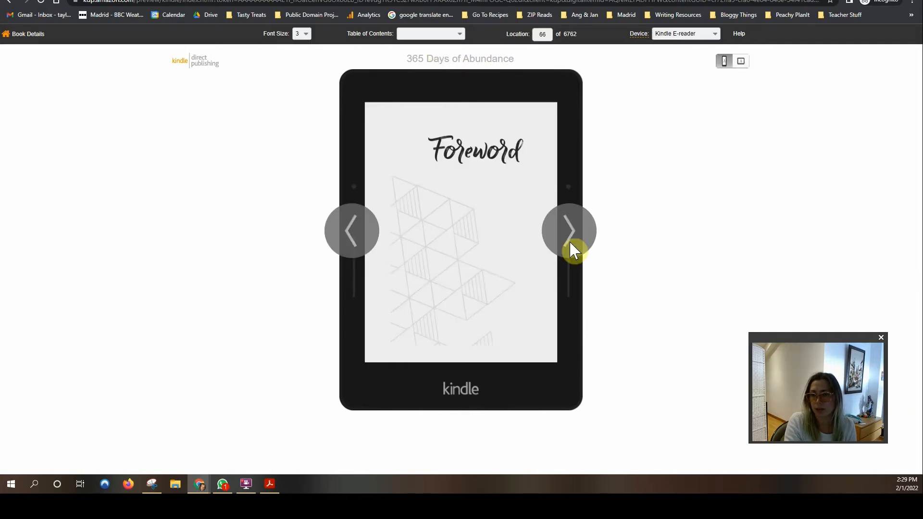
click(572, 250)
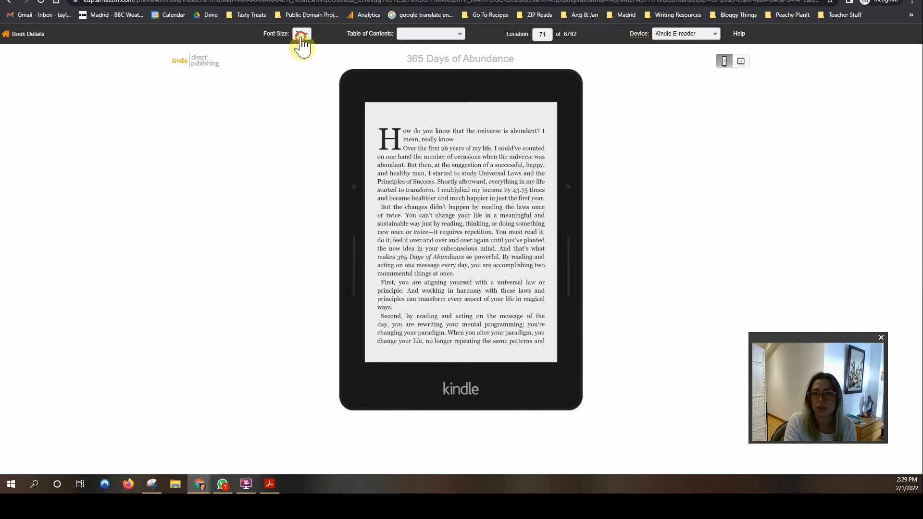
click(301, 35)
click(301, 88)
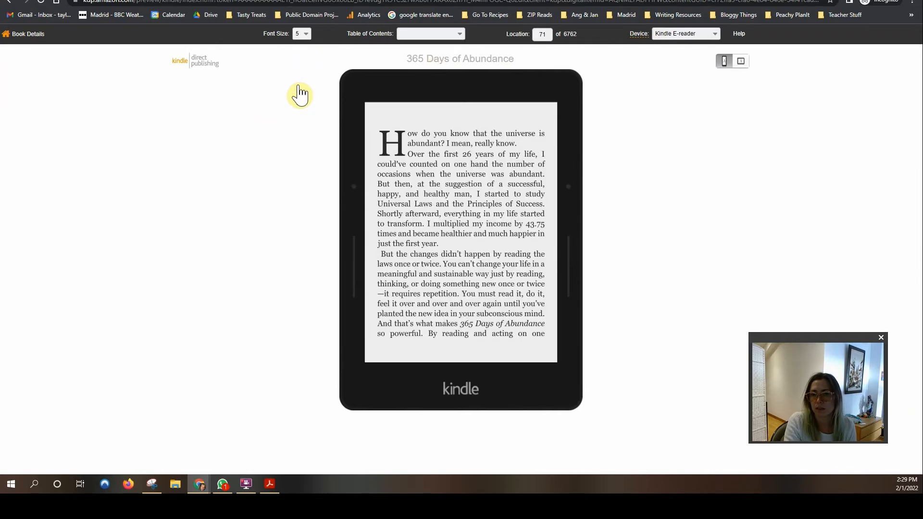
click(577, 236)
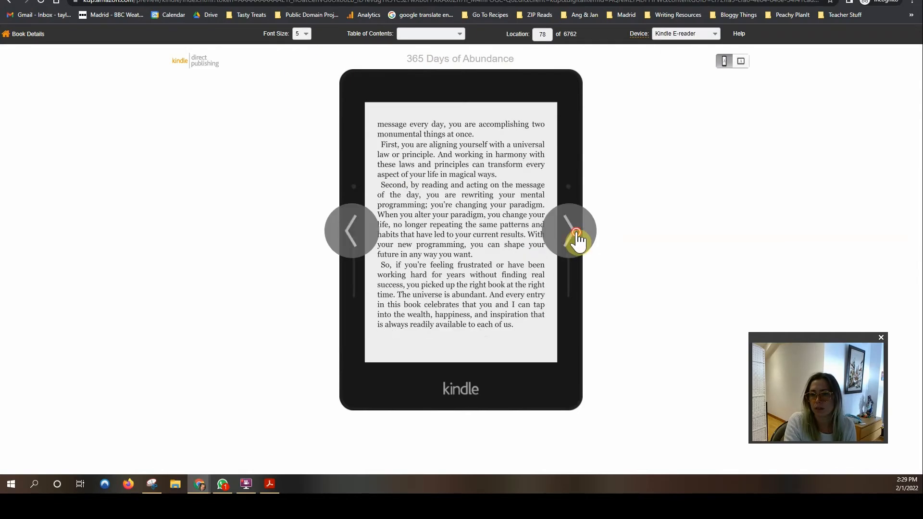
click(577, 236)
Step: Use NCX View to expand February and jump to the February 3 entry
click(426, 35)
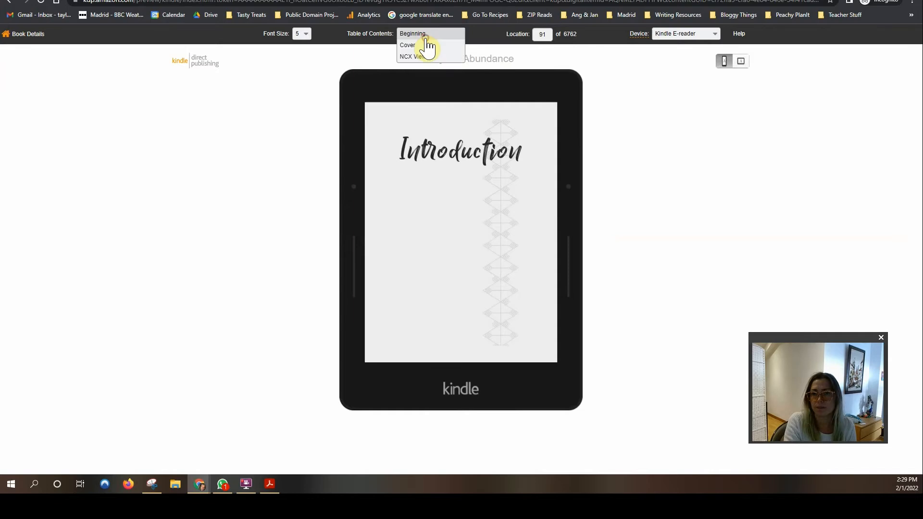
click(419, 57)
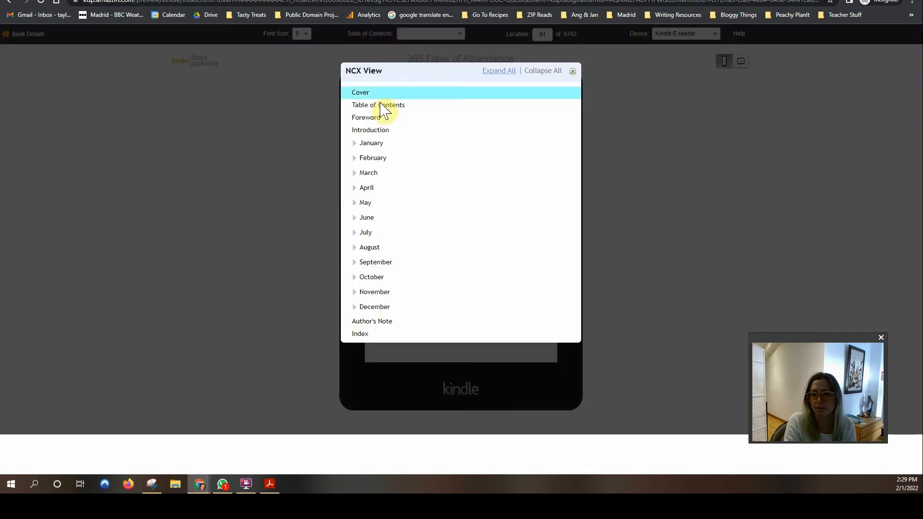
click(353, 143)
click(354, 143)
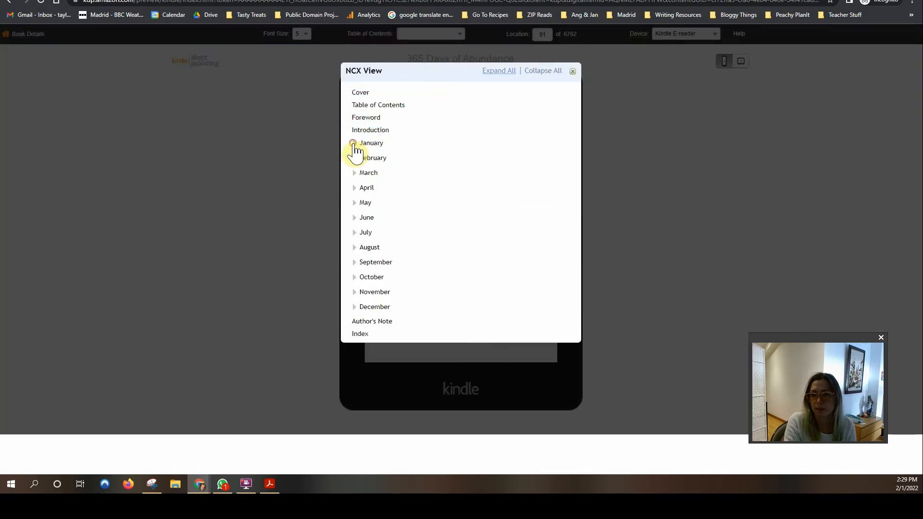
click(355, 157)
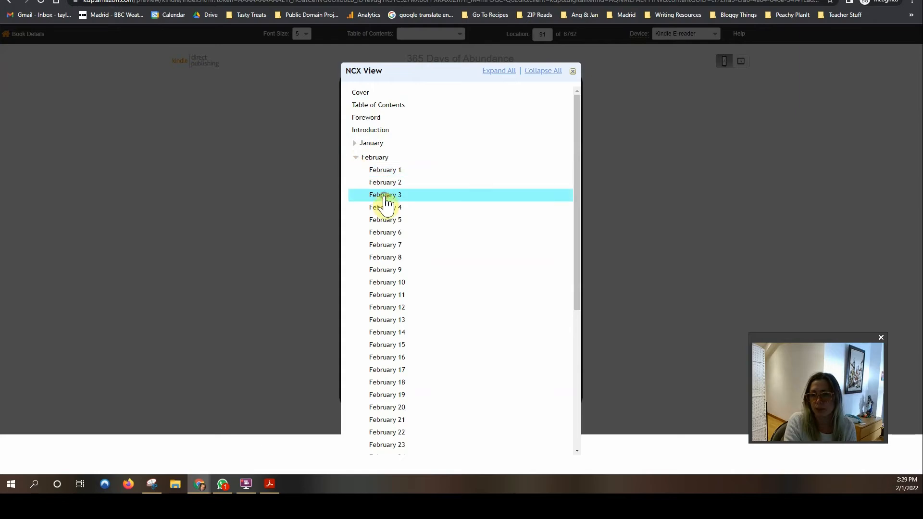
click(412, 196)
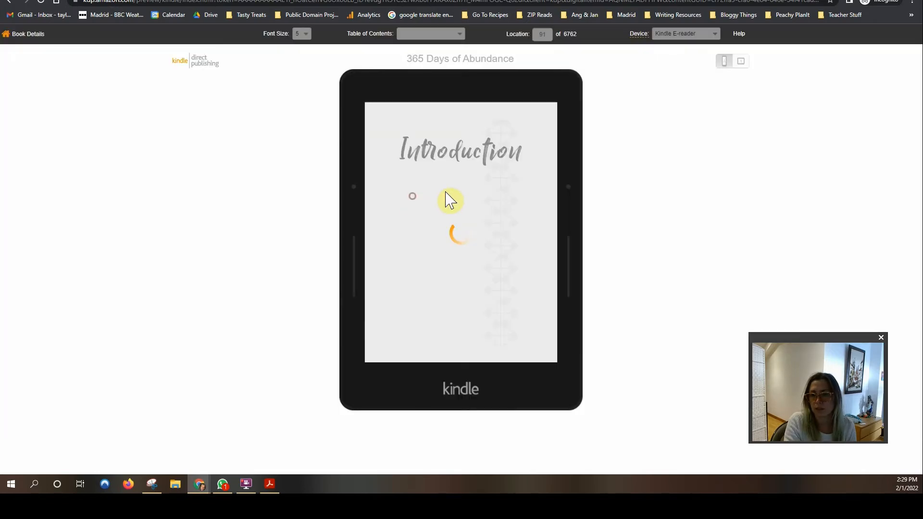
click(577, 234)
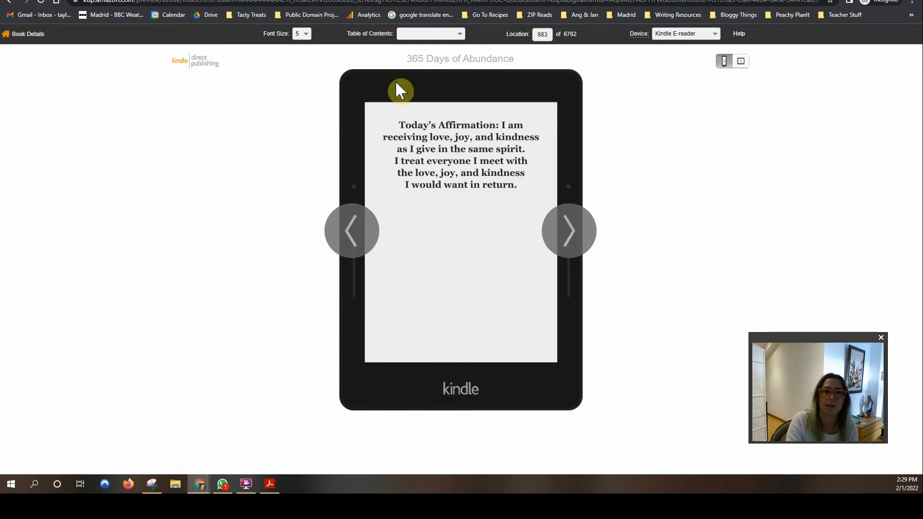
click(28, 34)
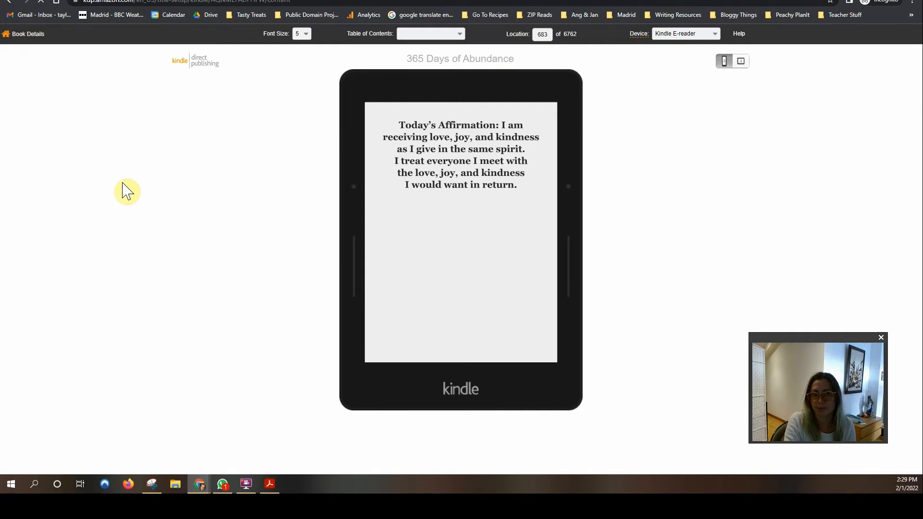
scroll(168, 197, down, 6)
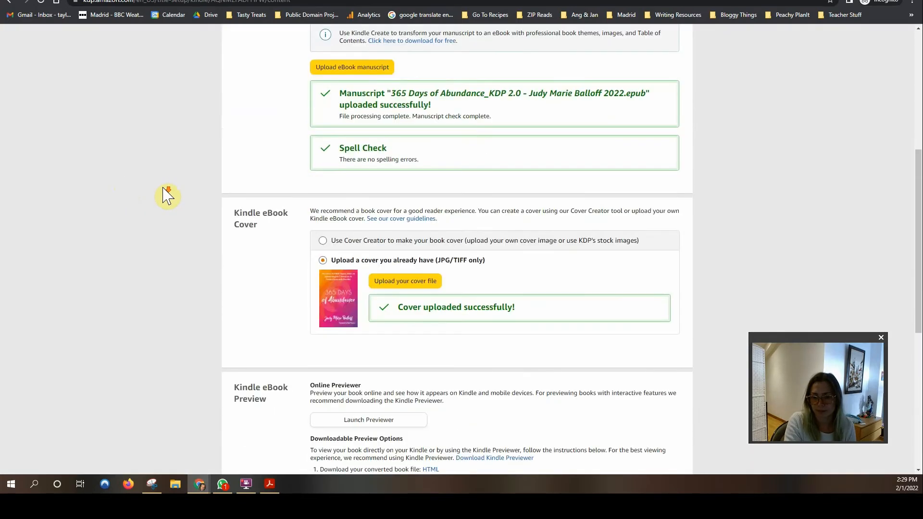
scroll(189, 175, down, 4)
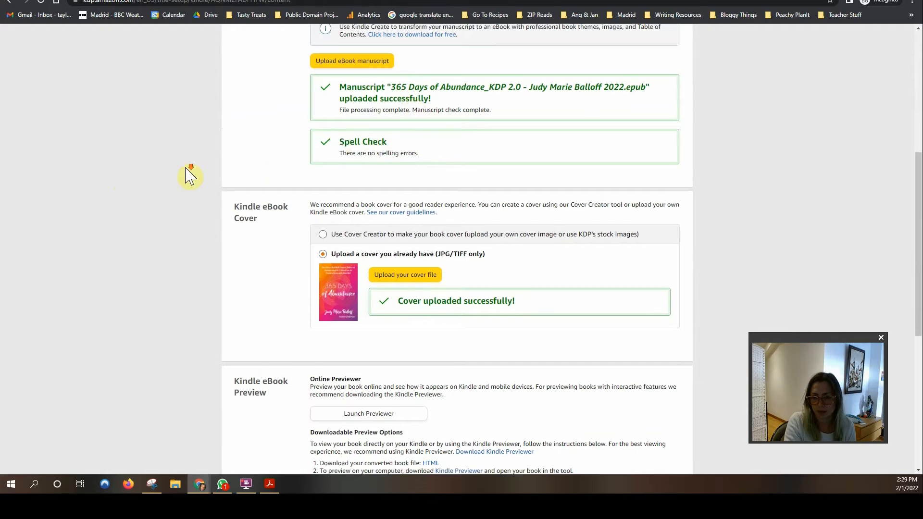
scroll(189, 176, down, 2)
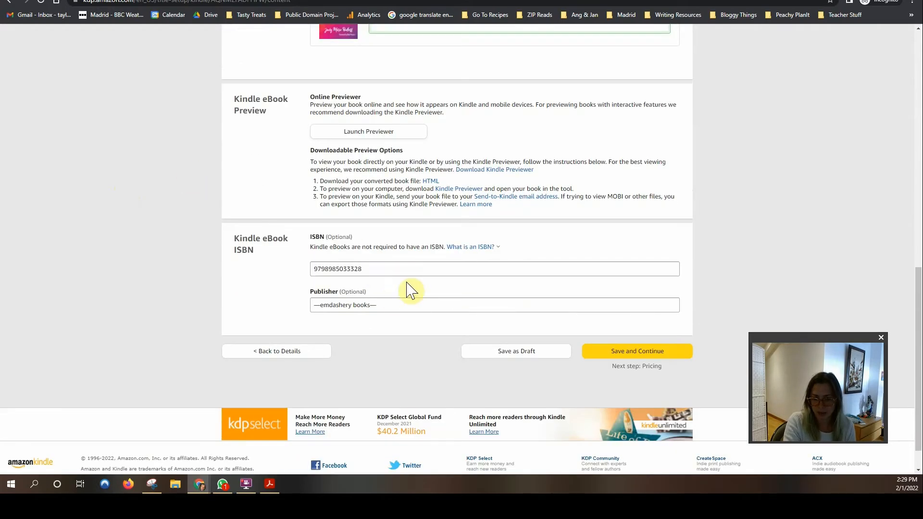
drag(398, 270, 291, 270)
scroll(174, 262, up, 2)
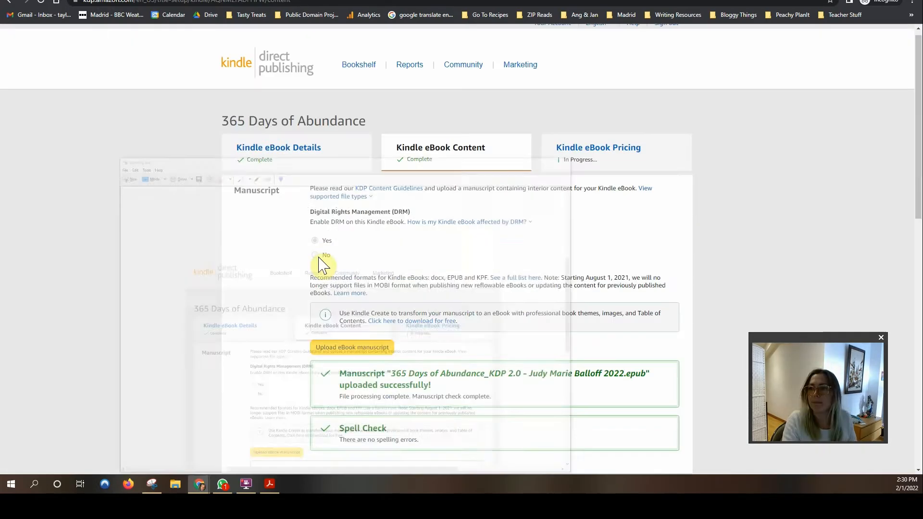
scroll(129, 275, down, 12)
click(393, 234)
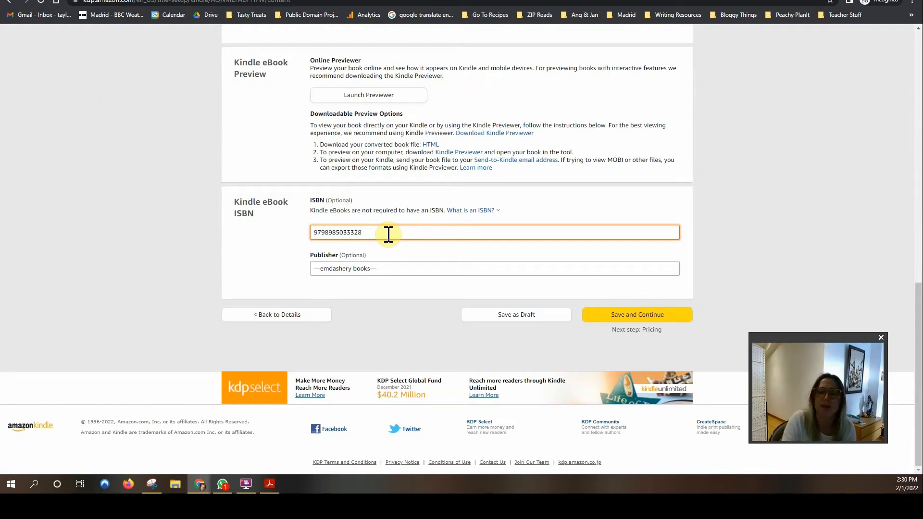
drag(374, 232, 315, 233)
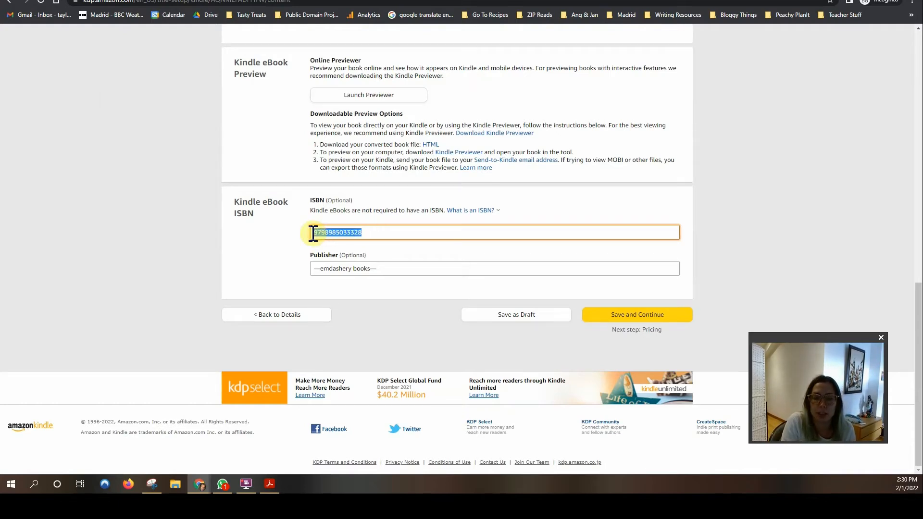
click(378, 232)
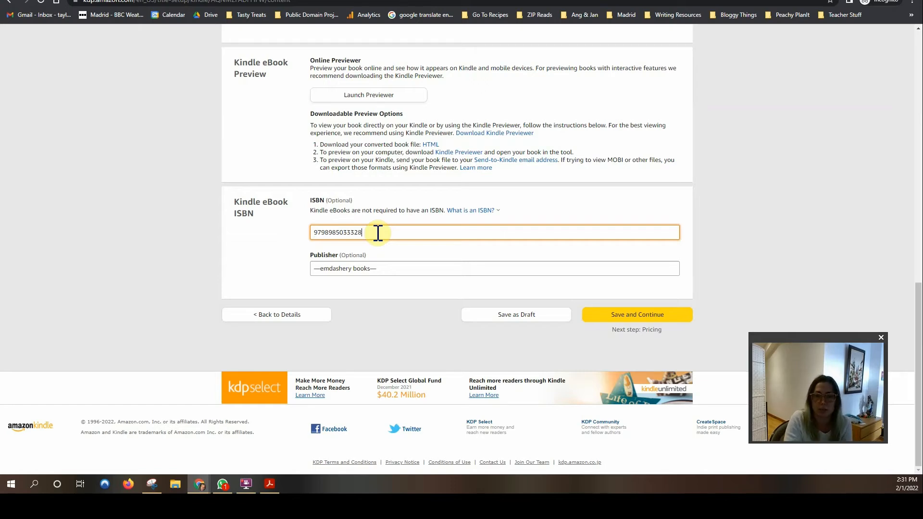
drag(380, 231, 300, 229)
click(412, 231)
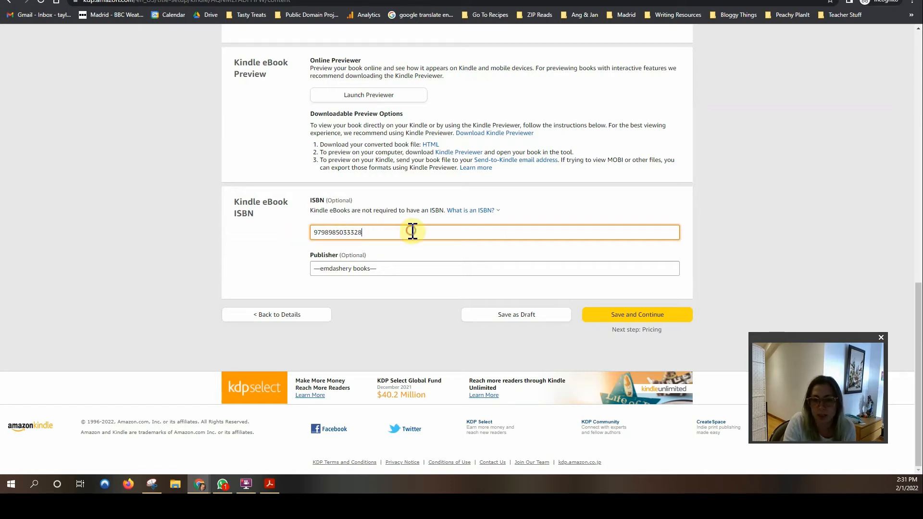
click(332, 210)
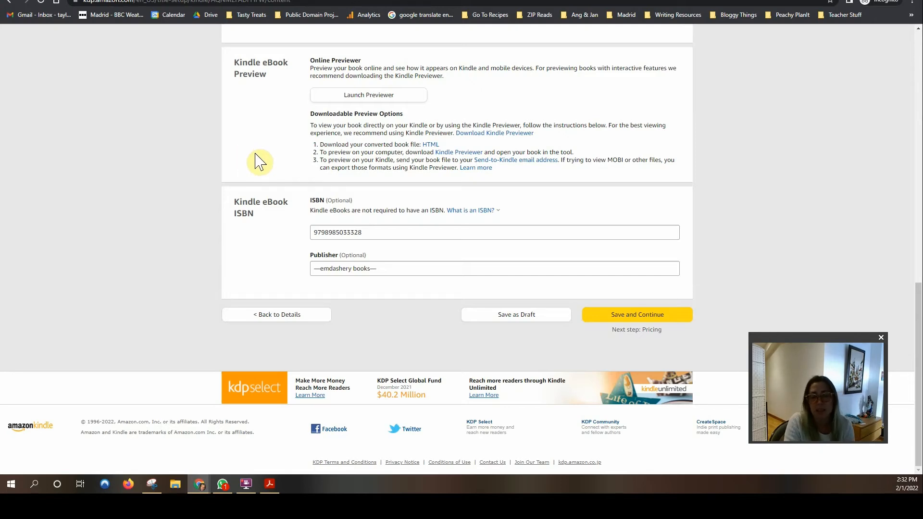
click(411, 233)
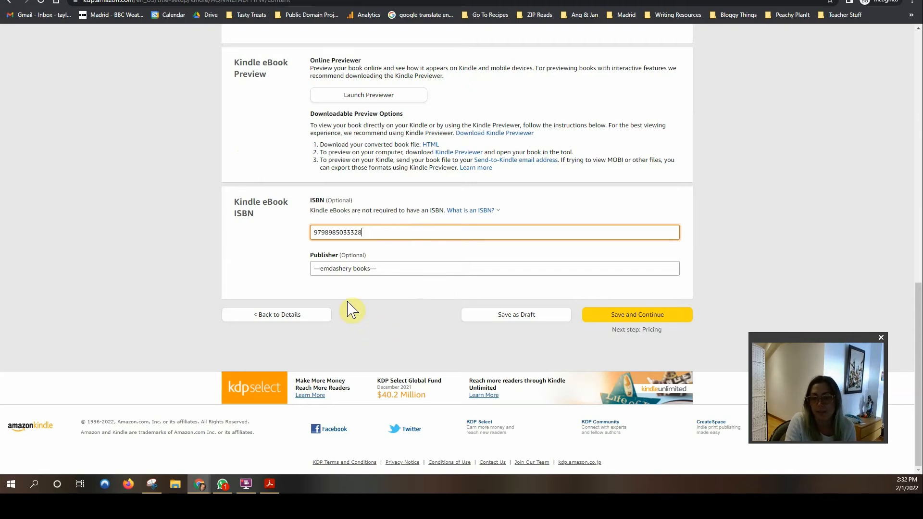
drag(397, 269, 378, 268)
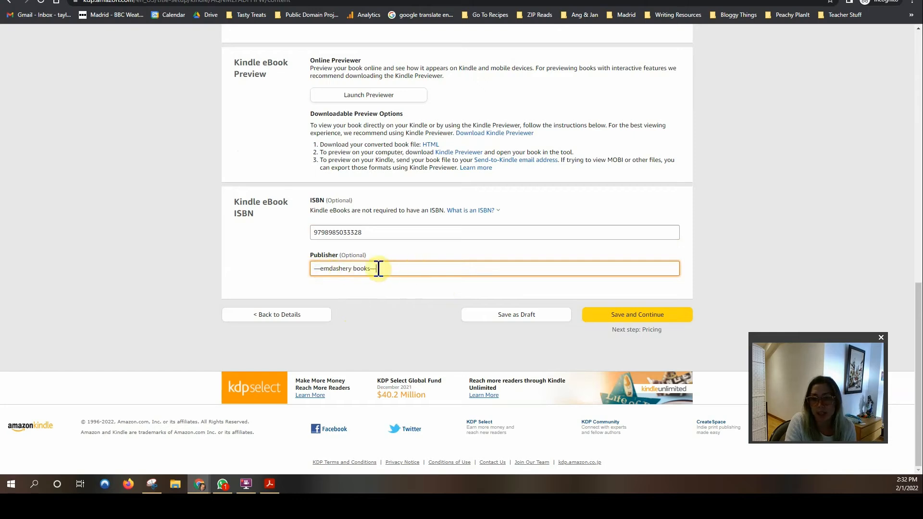
Step: Recheck the publisher name, then Save and Continue from the Content page to Pricing
drag(423, 268, 272, 266)
click(414, 270)
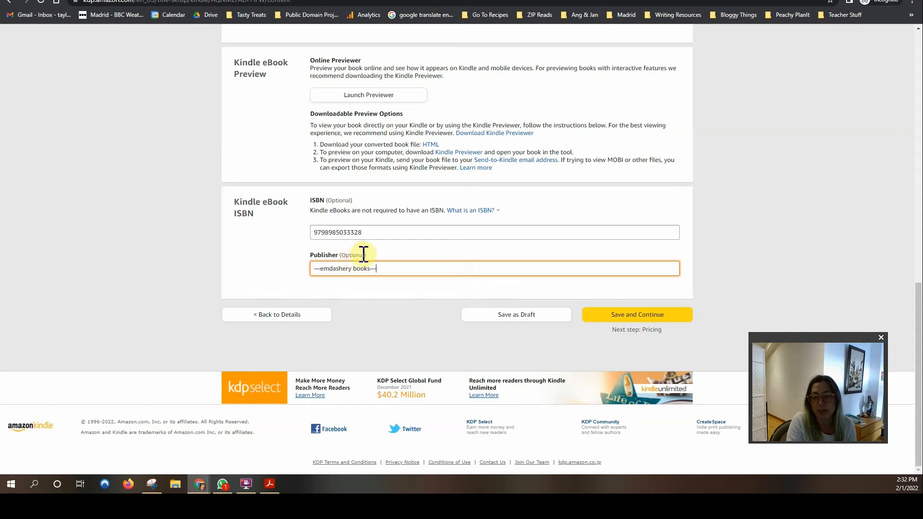
click(634, 320)
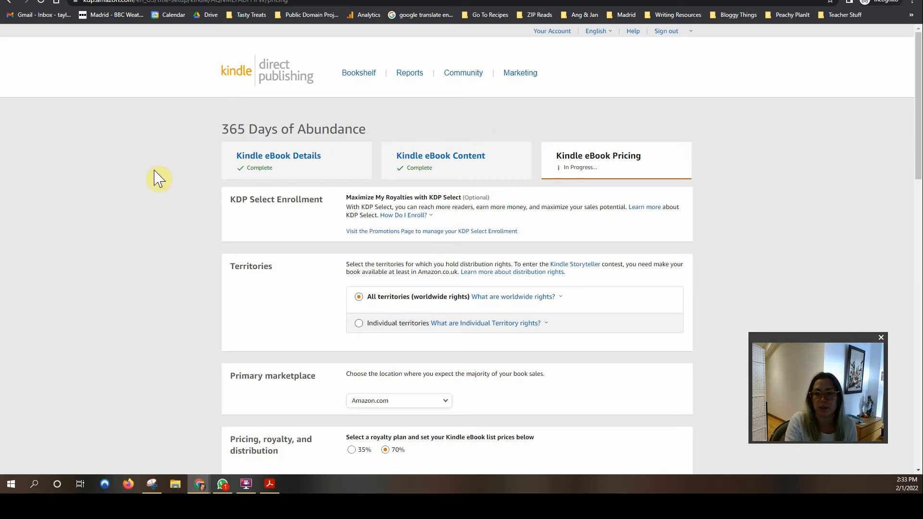
Step: Look over the pricing page, then bring up the Snipping Tool holding the earlier Content page snip
scroll(159, 178, down, 1)
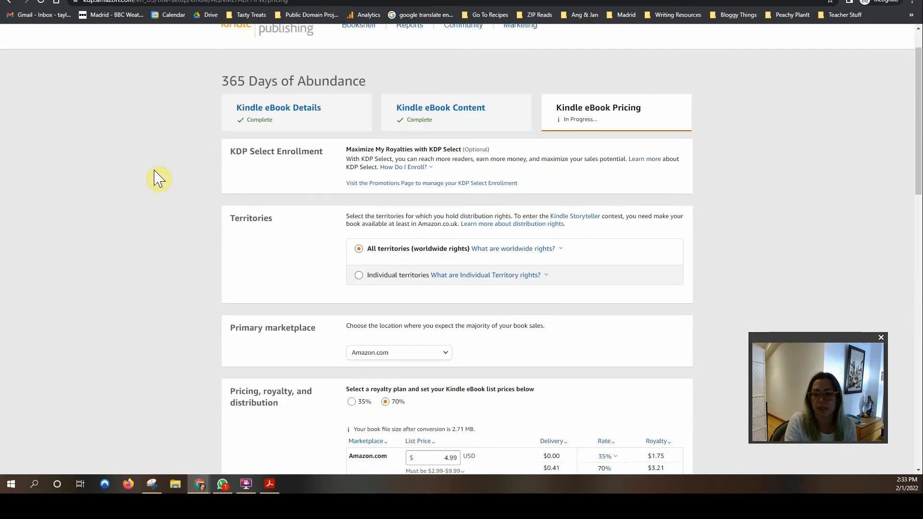
scroll(158, 178, up, 1)
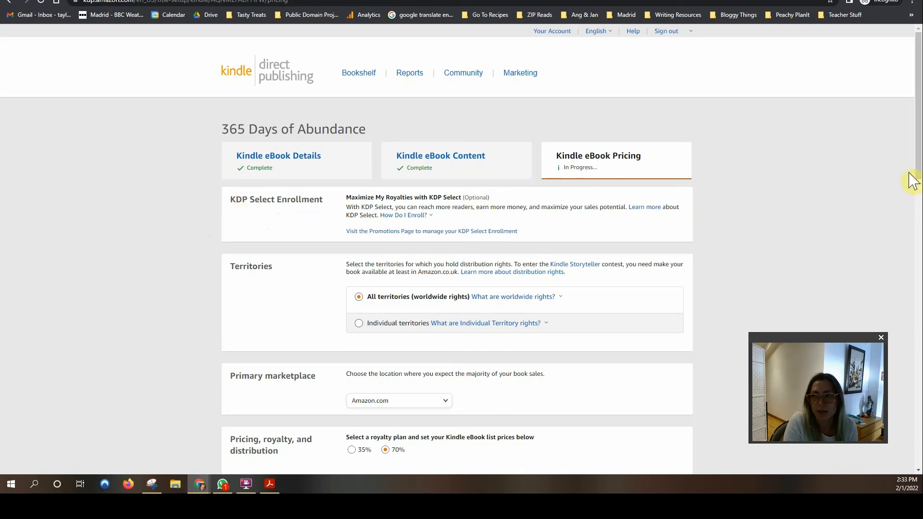
drag(920, 166, 919, 179)
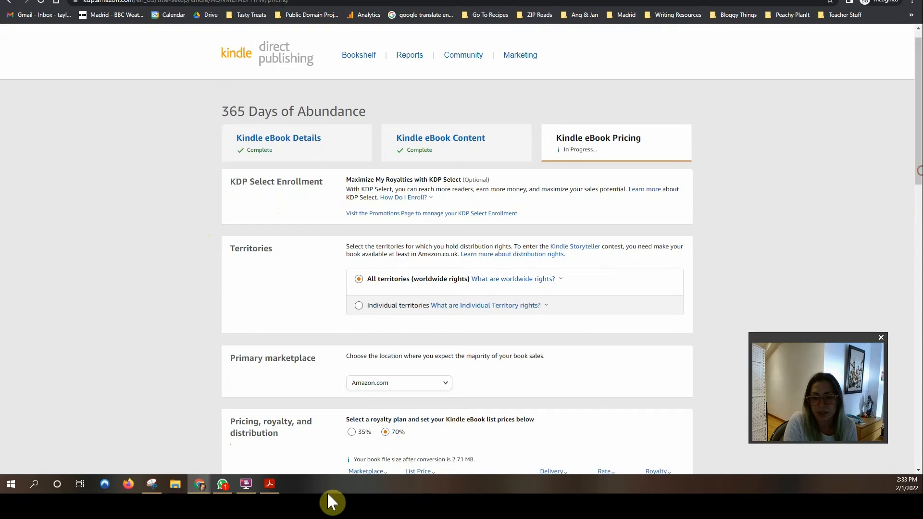
click(152, 484)
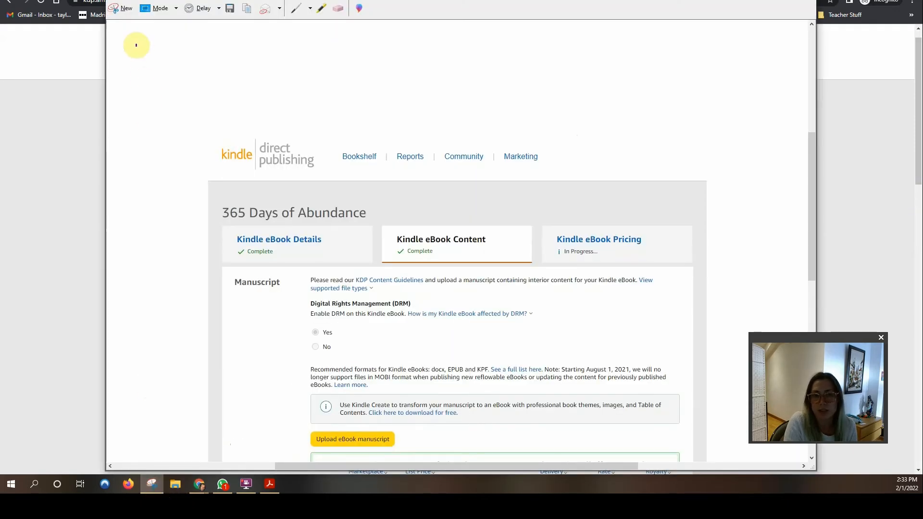
Step: Snip the pricing page from the KDP header and tabs down through Territories and Primary marketplace
click(121, 9)
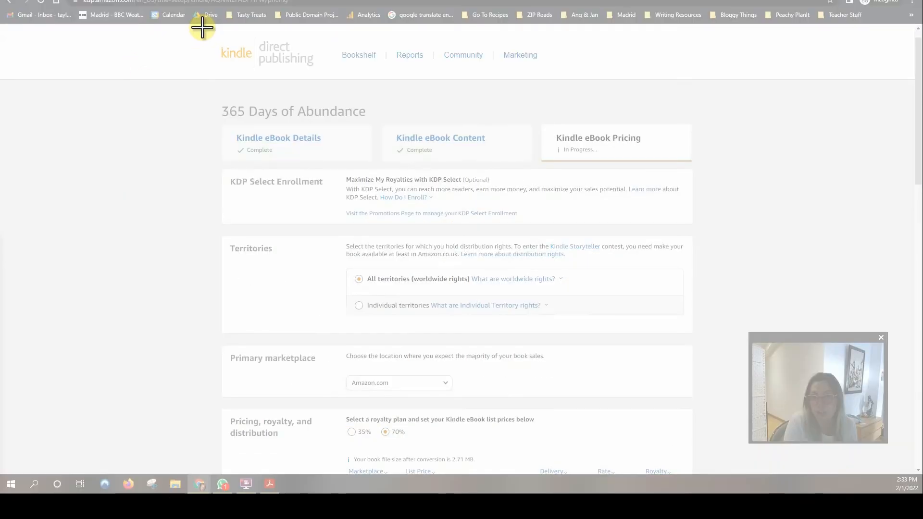
drag(202, 27, 703, 340)
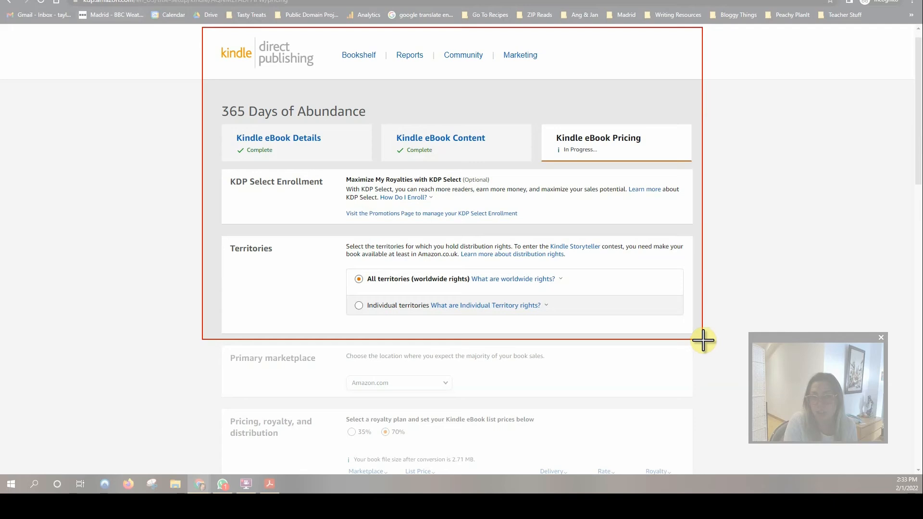
drag(703, 340, 701, 402)
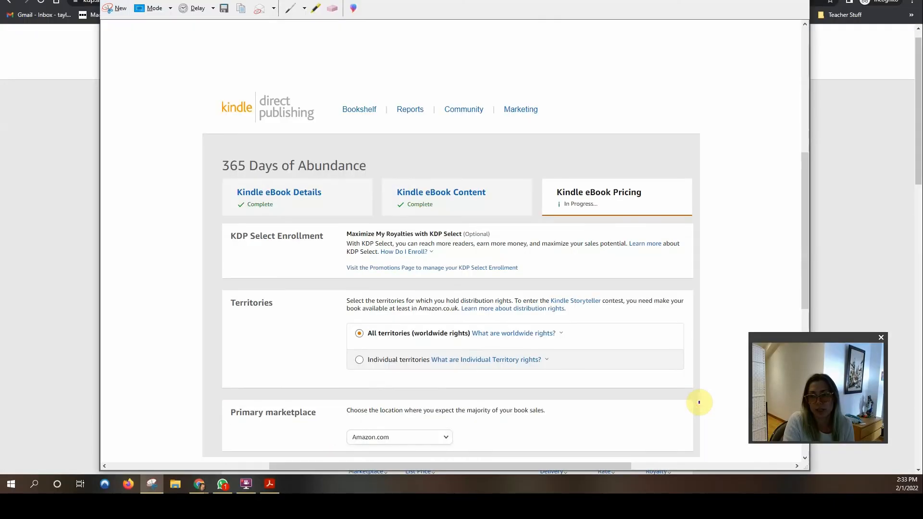
scroll(335, 183, down, 1)
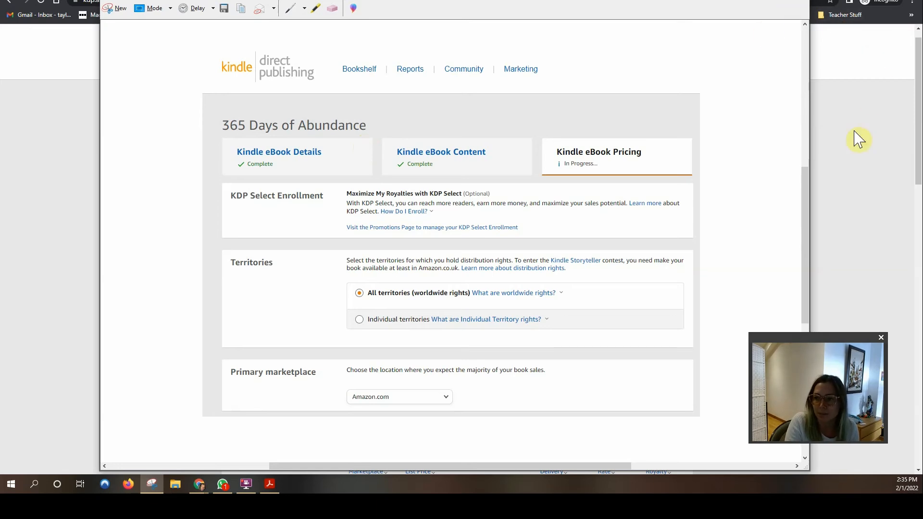
Step: Save the pricing snip as PNG 'how to add your ebook to amazon' and minimise Snipping Tool
click(225, 9)
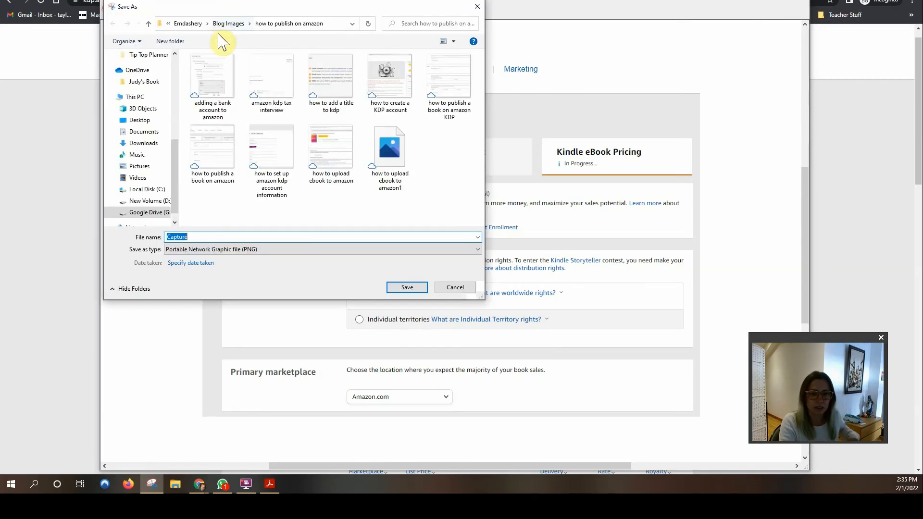
text(how to ad)
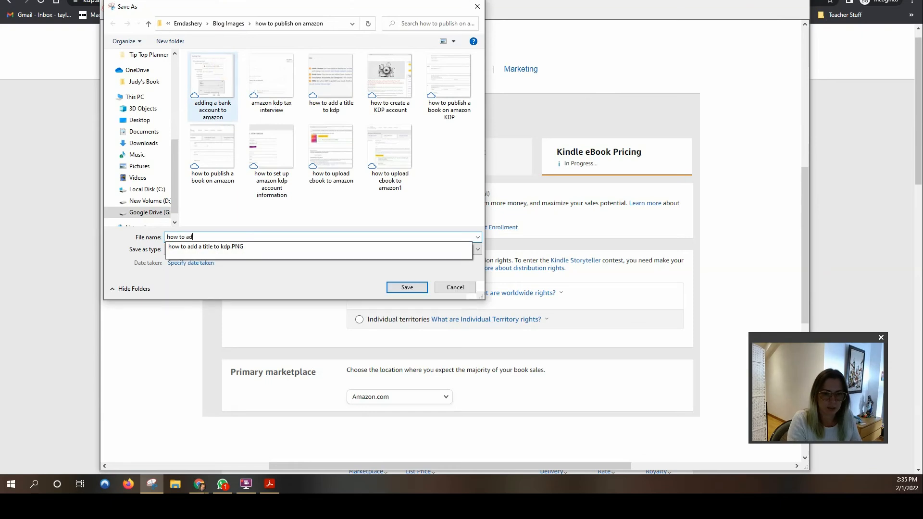
text(d your ebook to amazon)
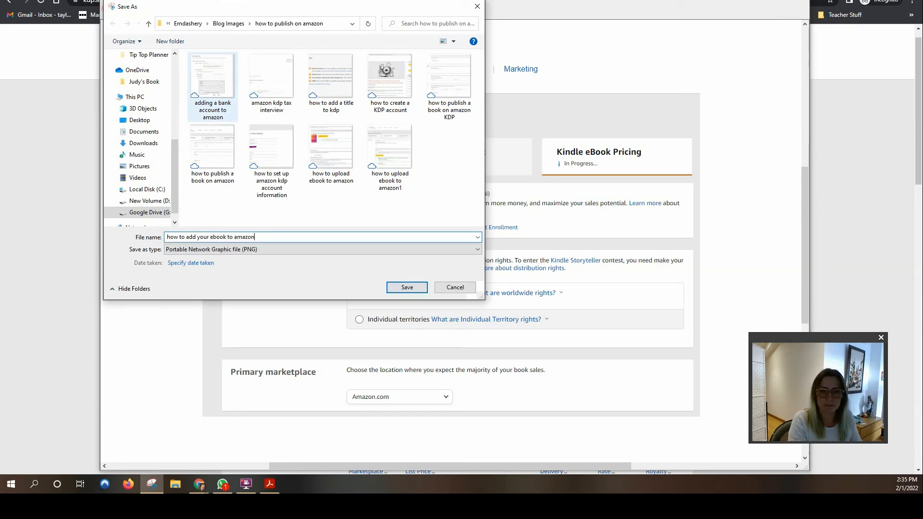
key(Return)
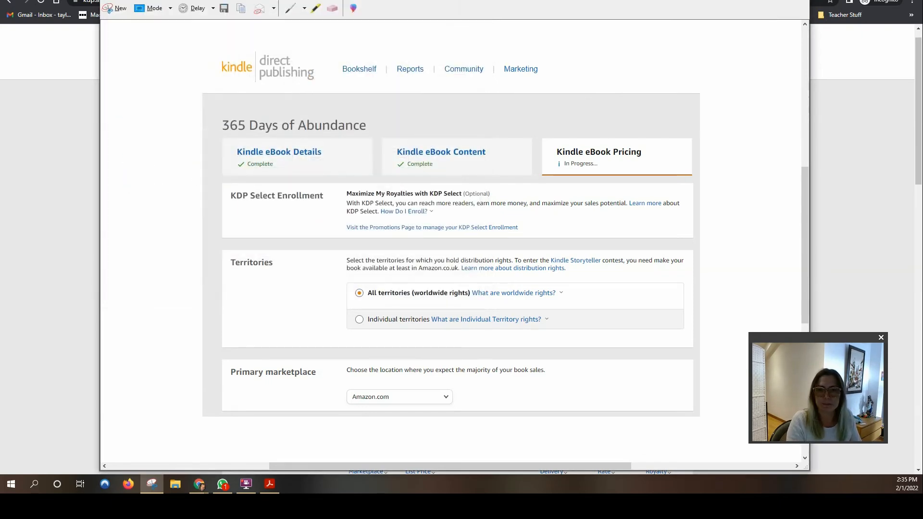
click(753, 0)
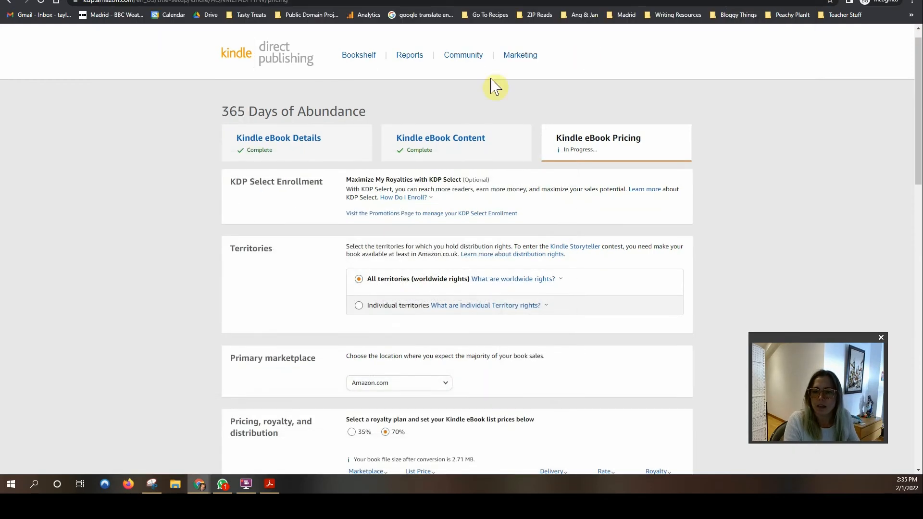
Step: Scroll through the 70% royalty plan and the marketplace list price table
scroll(414, 144, down, 2)
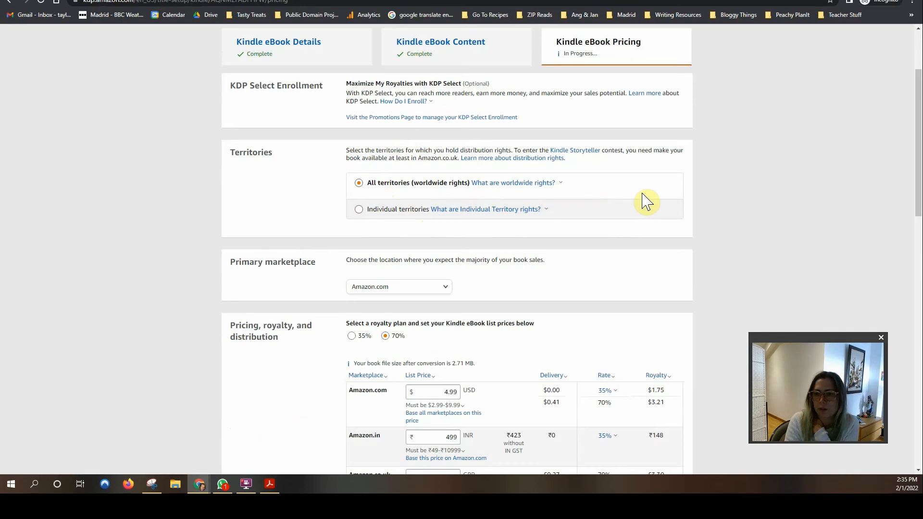
scroll(646, 202, down, 1)
scroll(647, 202, down, 1)
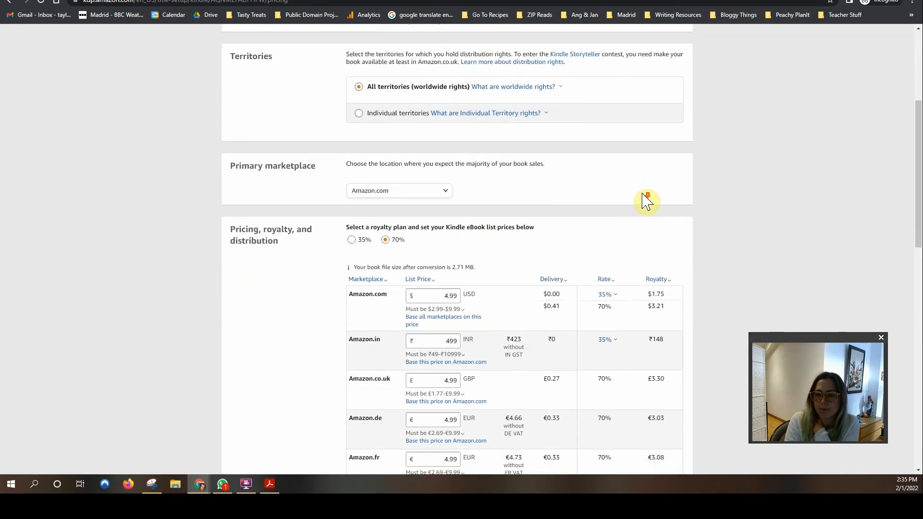
scroll(645, 200, up, 1)
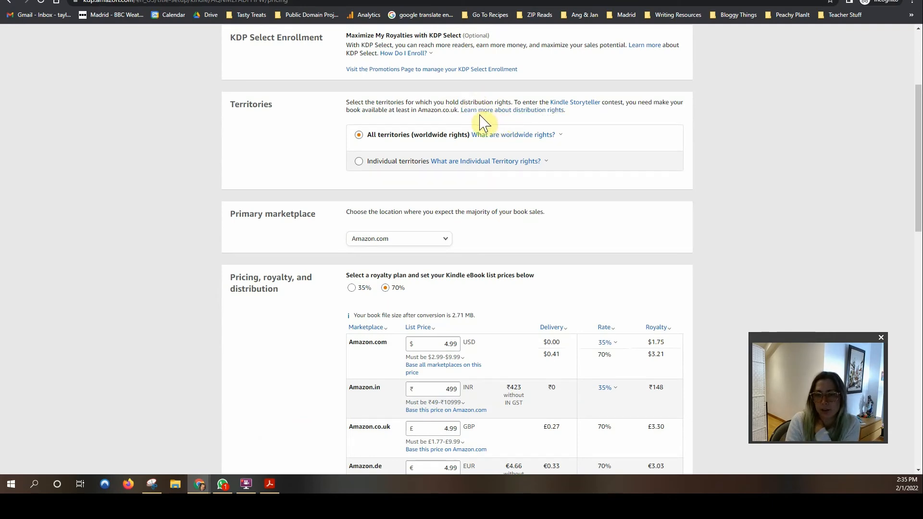
scroll(681, 184, down, 1)
scroll(680, 184, down, 1)
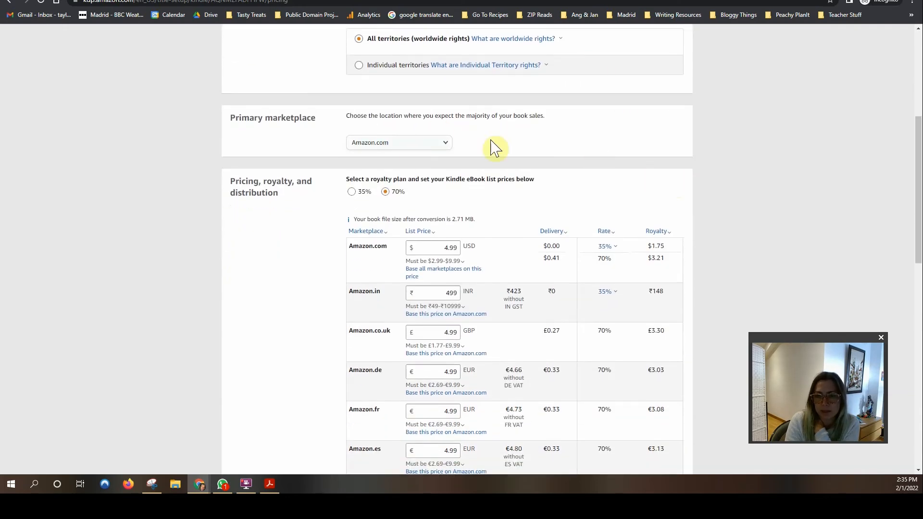
scroll(642, 155, down, 1)
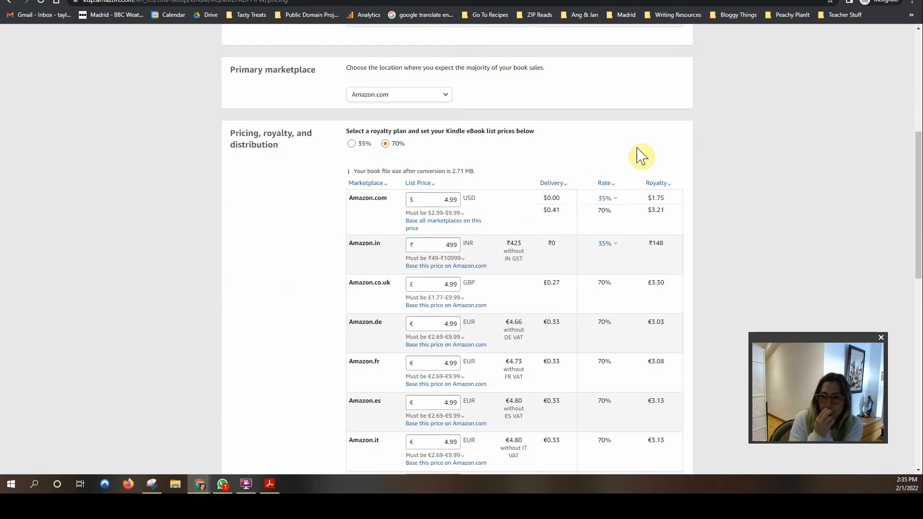
scroll(640, 154, down, 3)
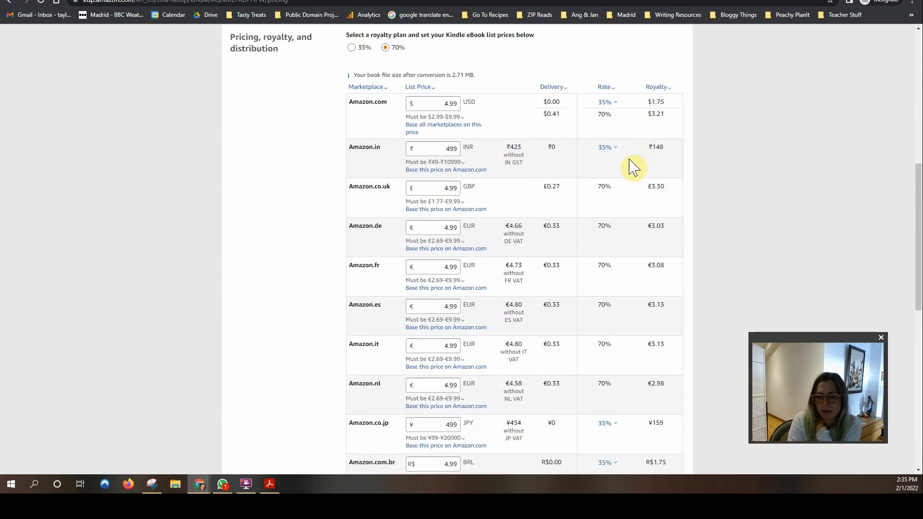
scroll(511, 96, up, 2)
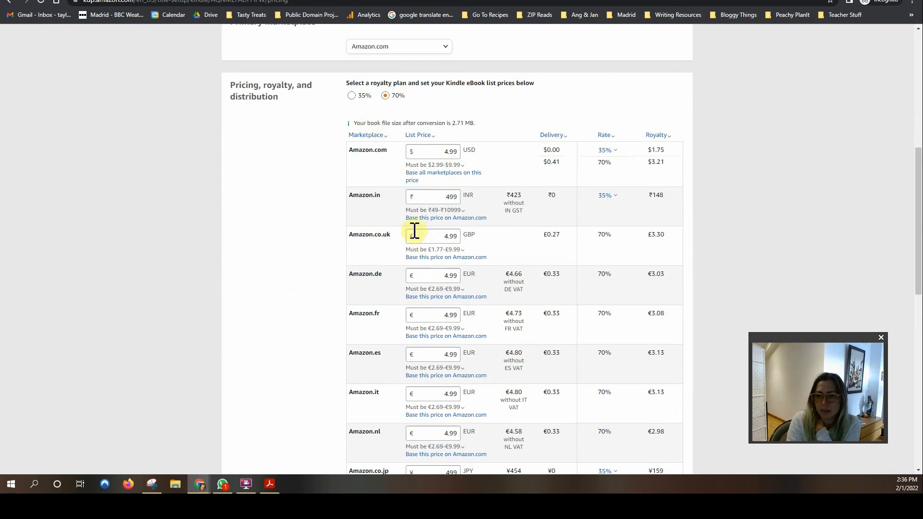
Step: Check the Amazon.de price range note and the $4.99 Amazon.com price earning $3.21 royalty
click(420, 288)
click(429, 139)
click(427, 151)
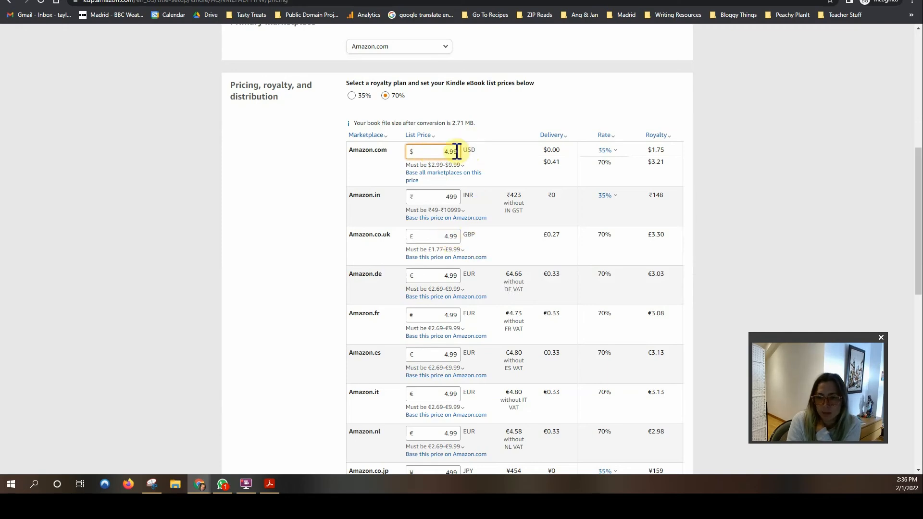
scroll(448, 259, down, 2)
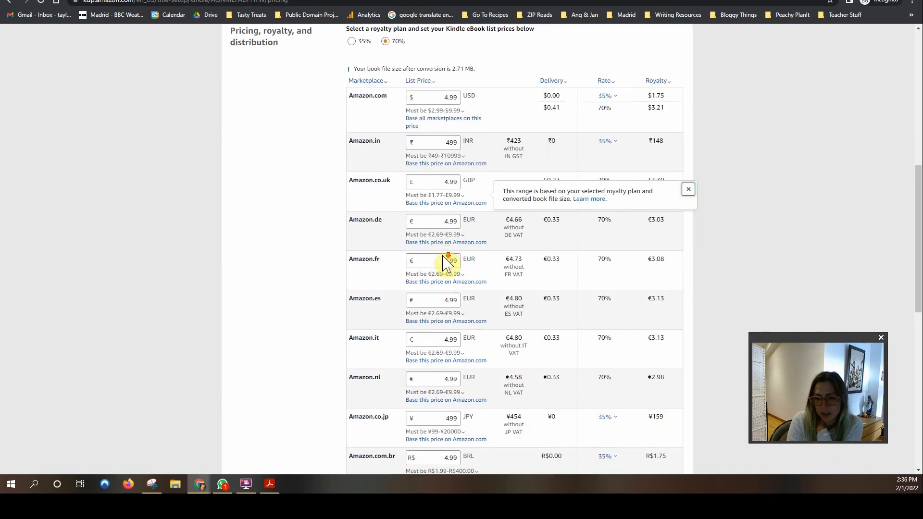
scroll(379, 390, down, 1)
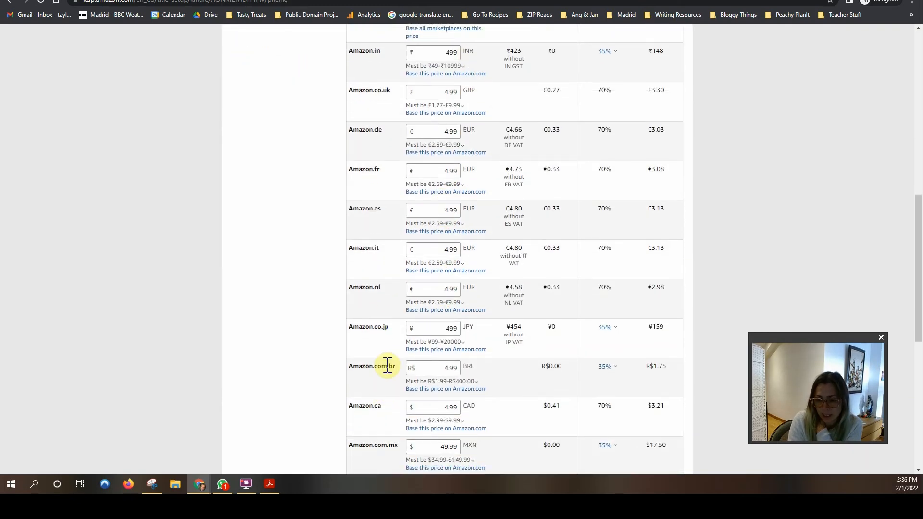
scroll(387, 375, down, 1)
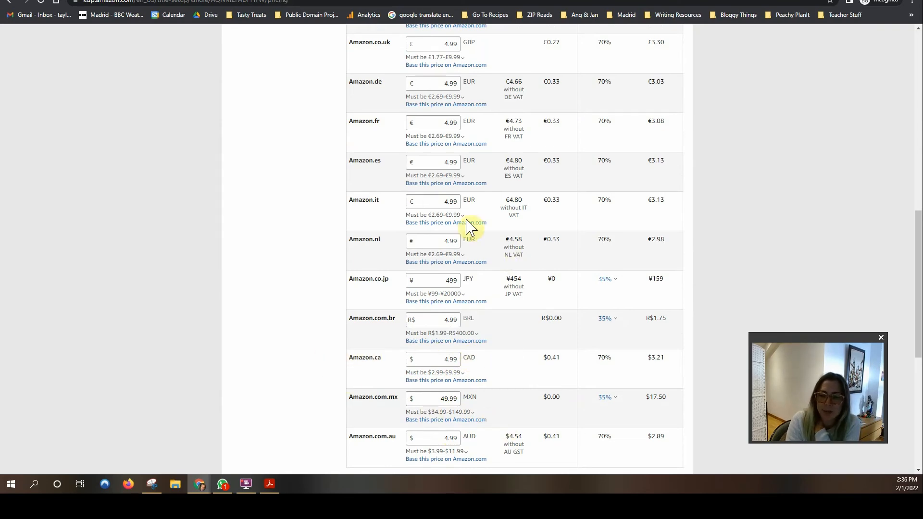
scroll(192, 154, up, 2)
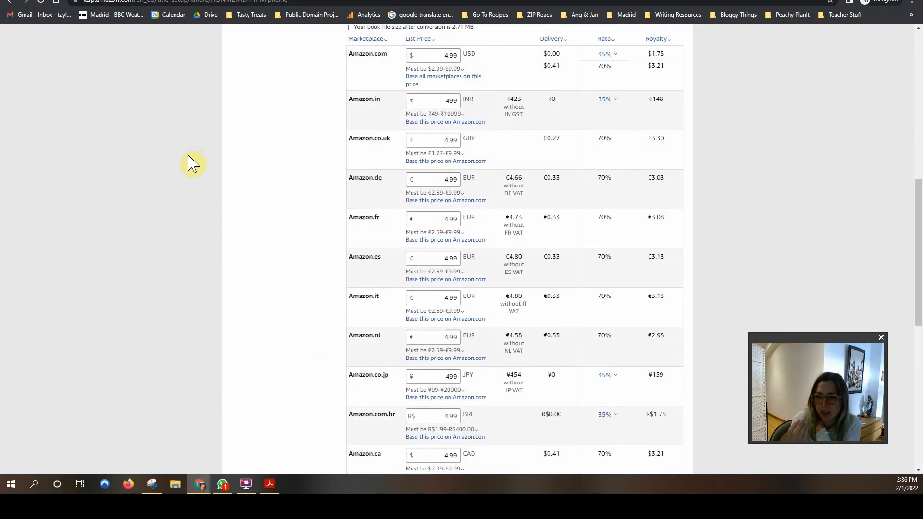
scroll(192, 163, down, 2)
scroll(195, 169, up, 3)
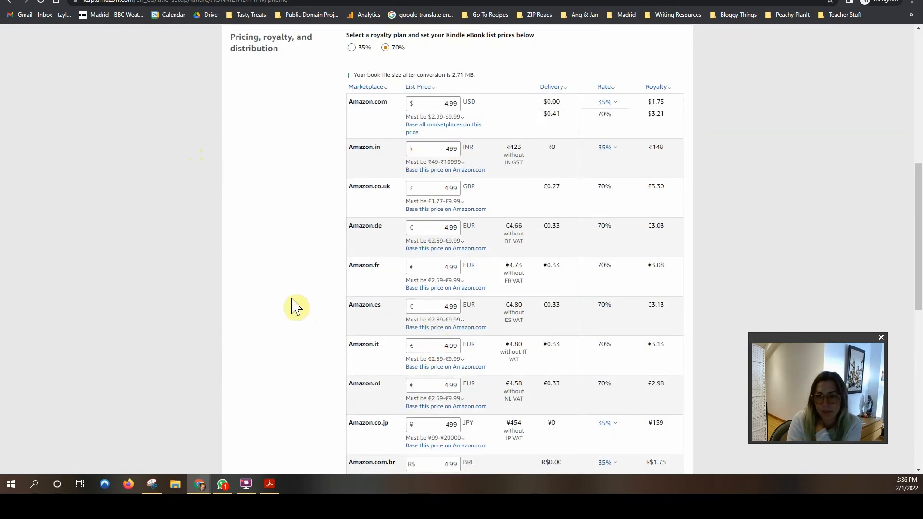
scroll(293, 305, up, 3)
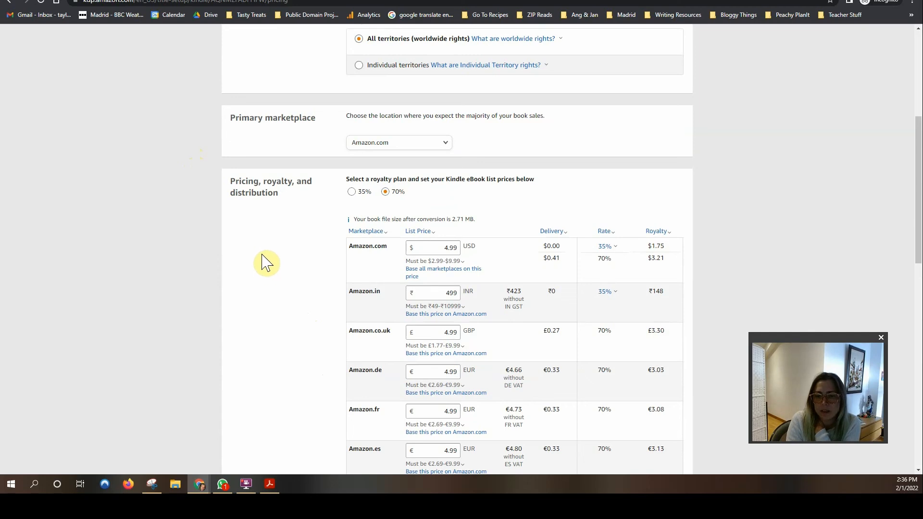
click(352, 192)
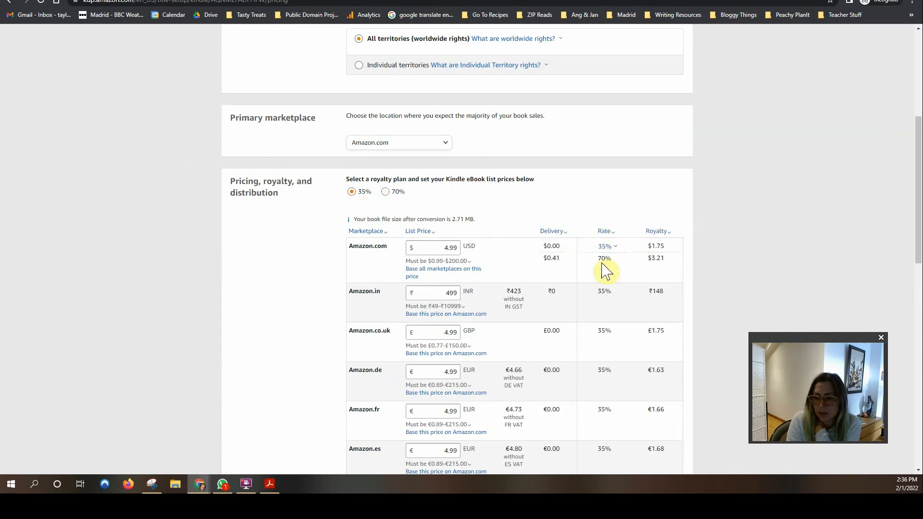
mouse_move(595, 255)
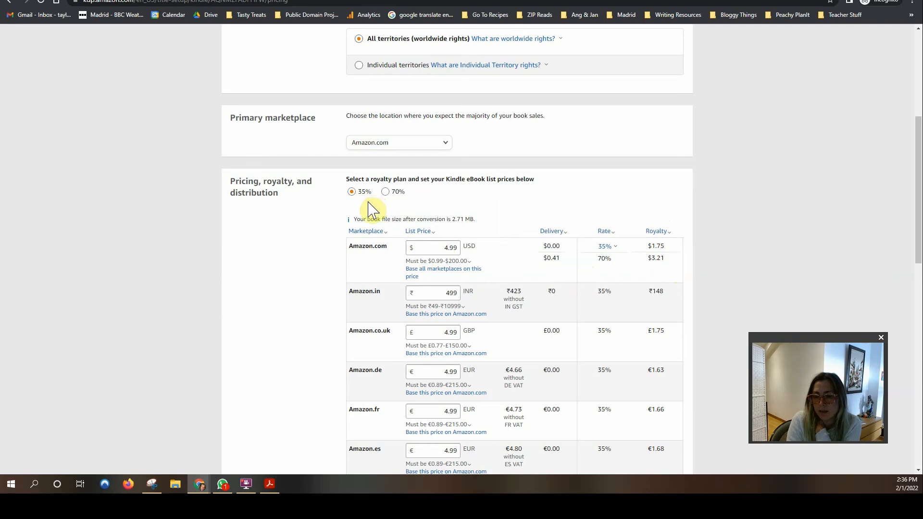
click(386, 193)
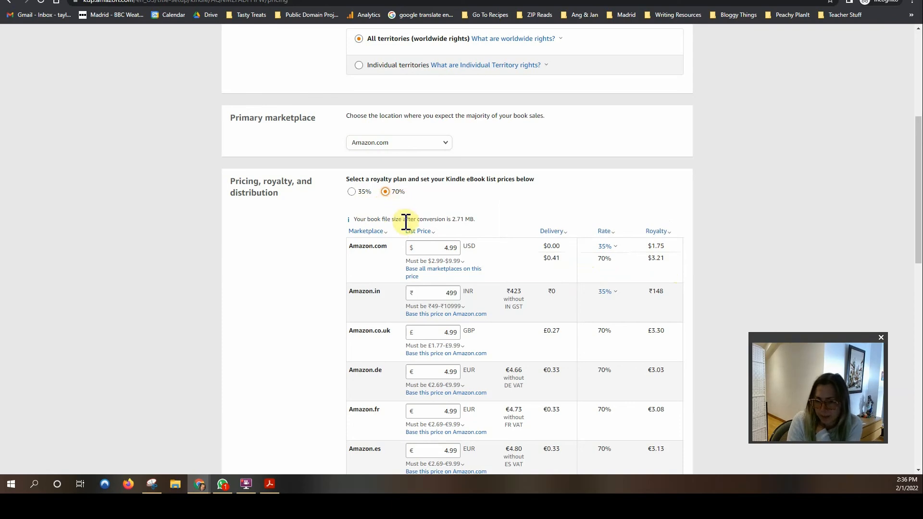
scroll(481, 214, down, 1)
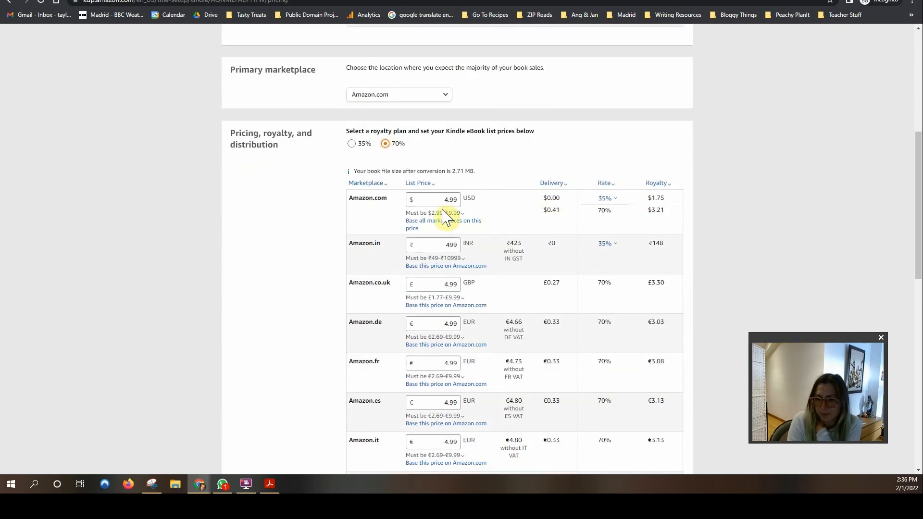
click(438, 212)
click(546, 169)
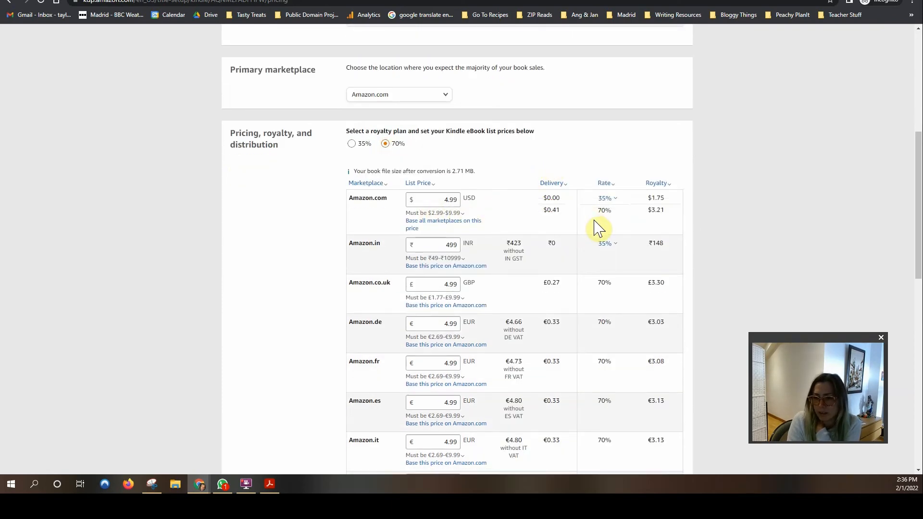
click(561, 183)
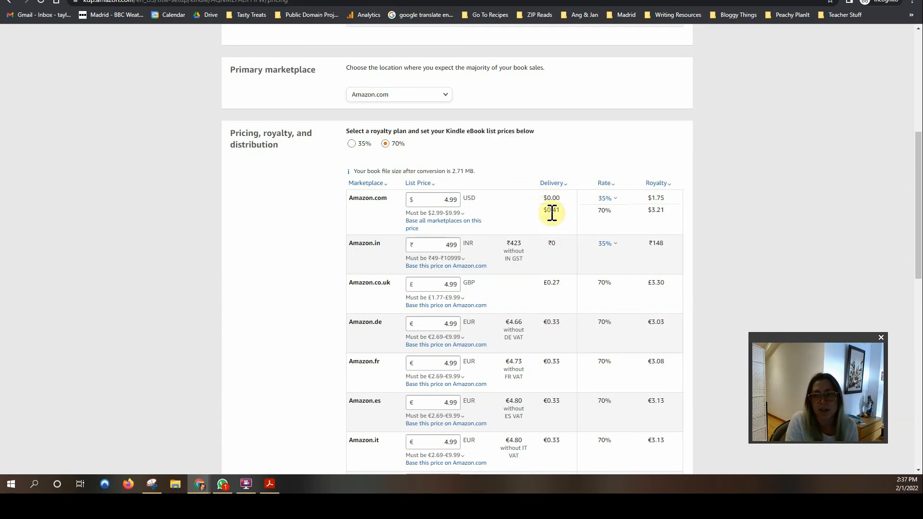
scroll(552, 213, down, 1)
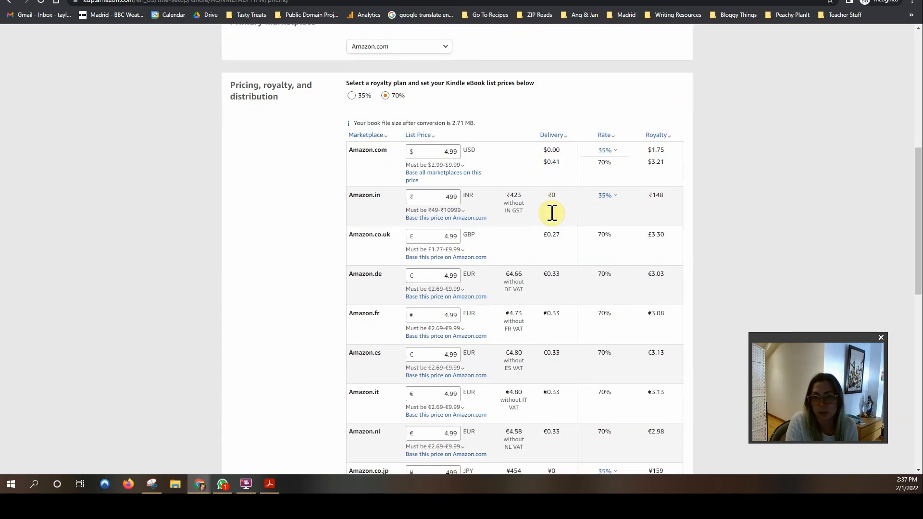
scroll(552, 213, down, 4)
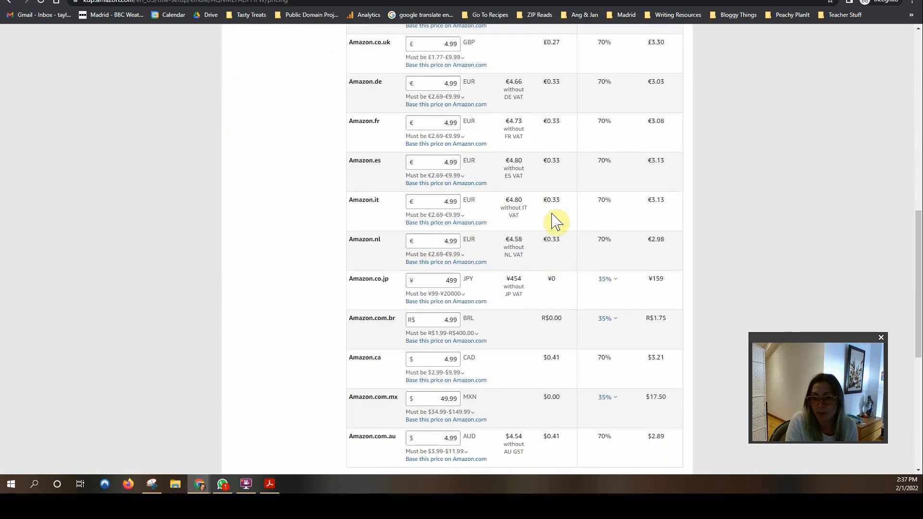
scroll(554, 222, down, 3)
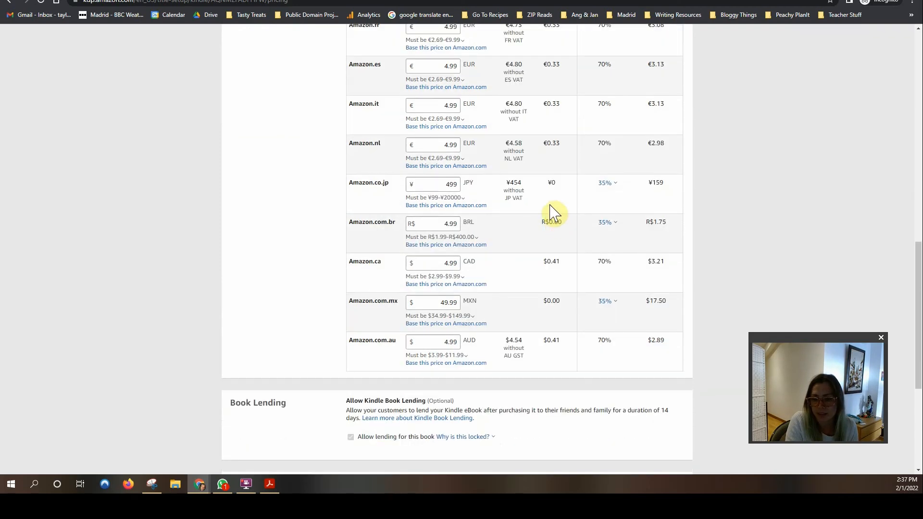
scroll(554, 213, down, 3)
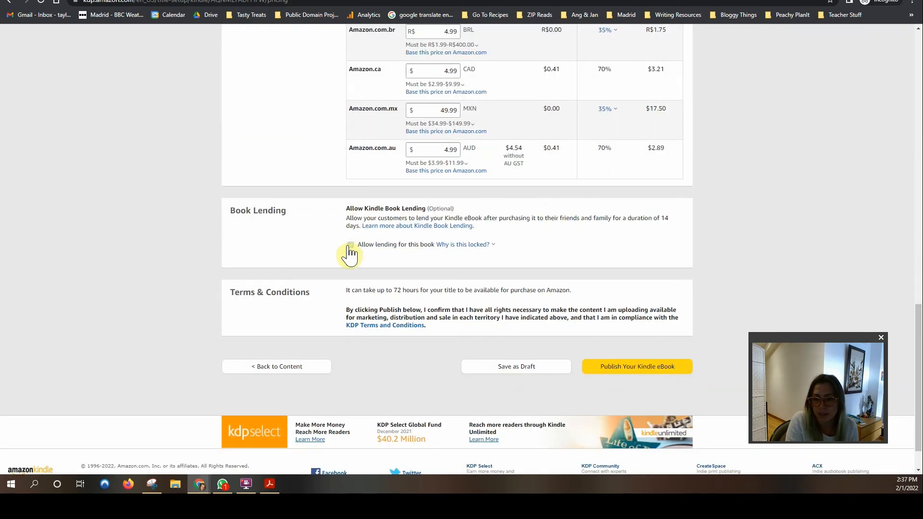
mouse_move(449, 251)
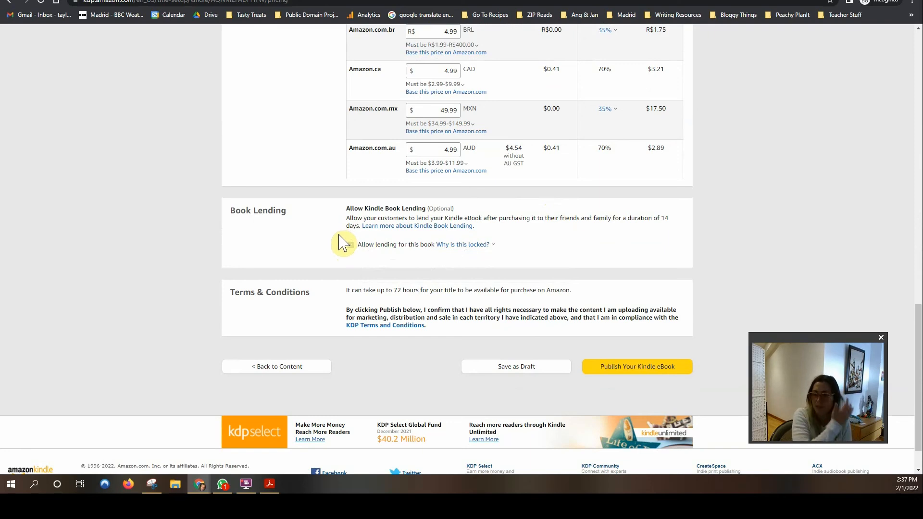
scroll(261, 237, up, 4)
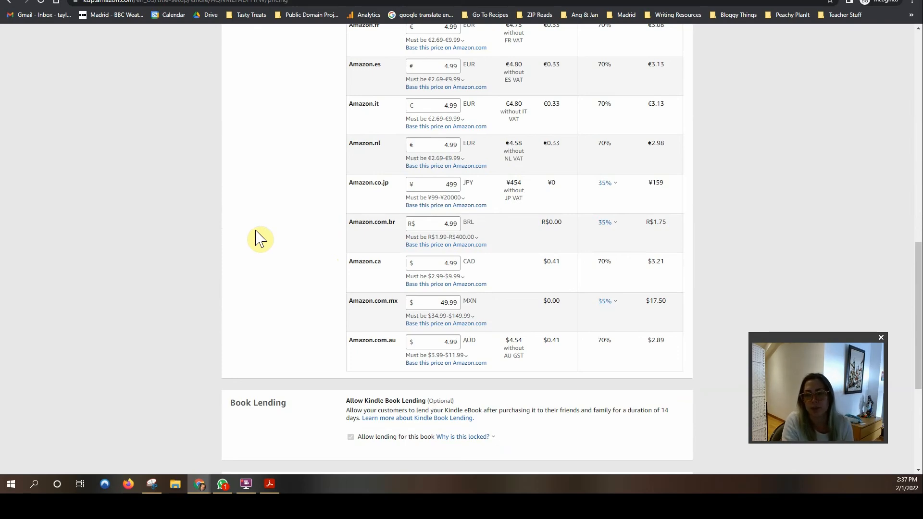
scroll(279, 194, up, 14)
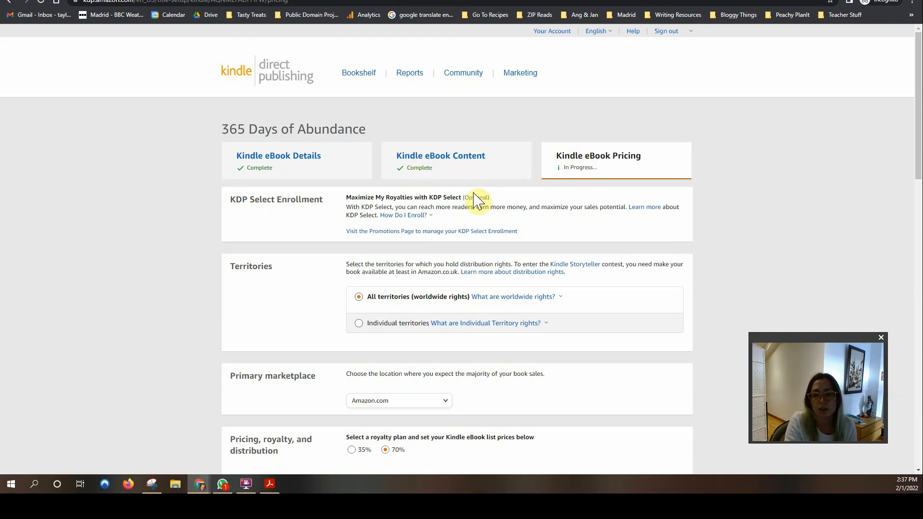
scroll(476, 197, down, 3)
scroll(474, 192, up, 3)
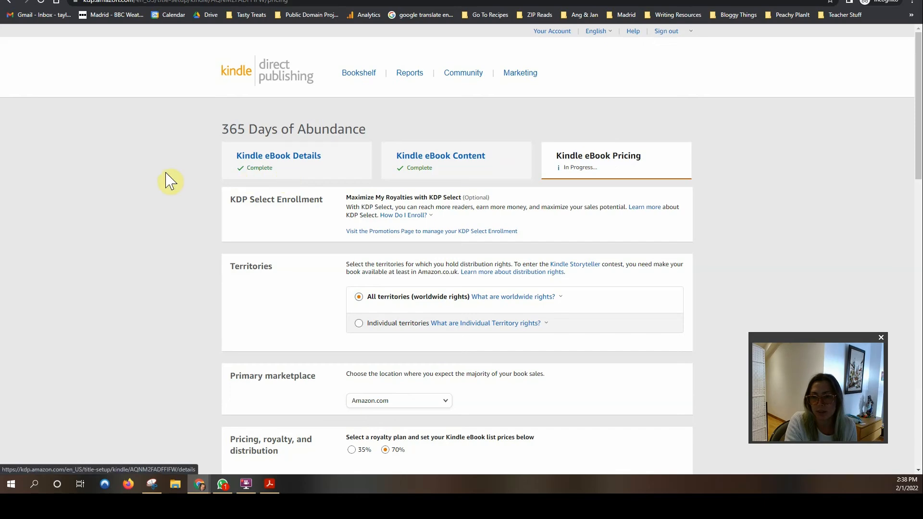
scroll(171, 181, down, 1)
scroll(171, 181, down, 13)
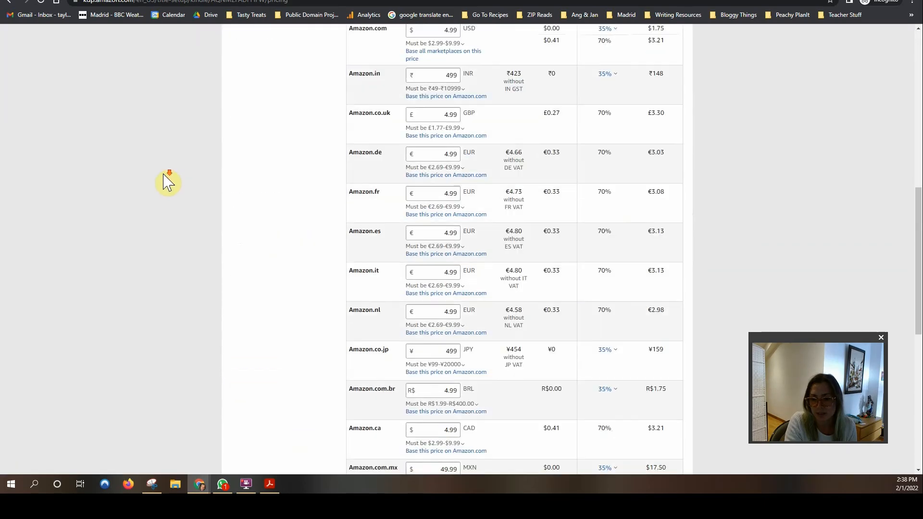
scroll(166, 182, down, 3)
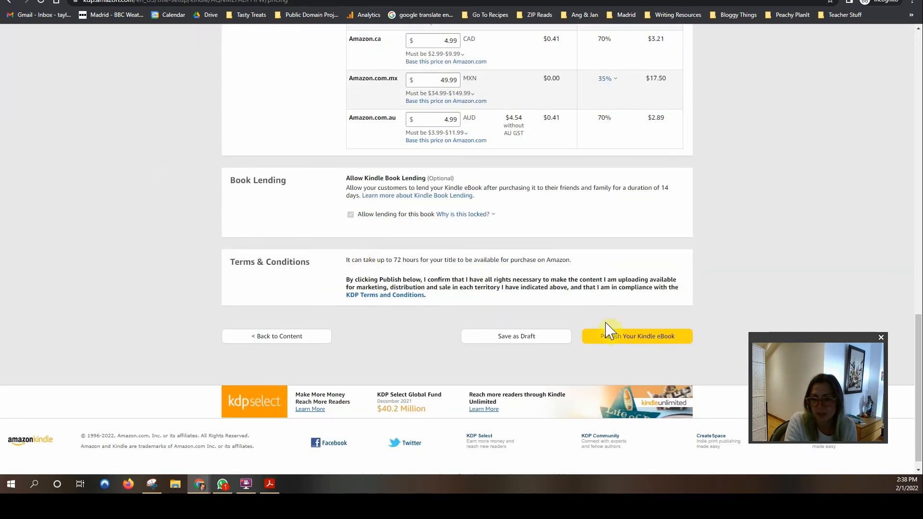
Step: Publish '365 Days of Abundance' and close the confirmation to see it live on the Bookshelf
click(647, 339)
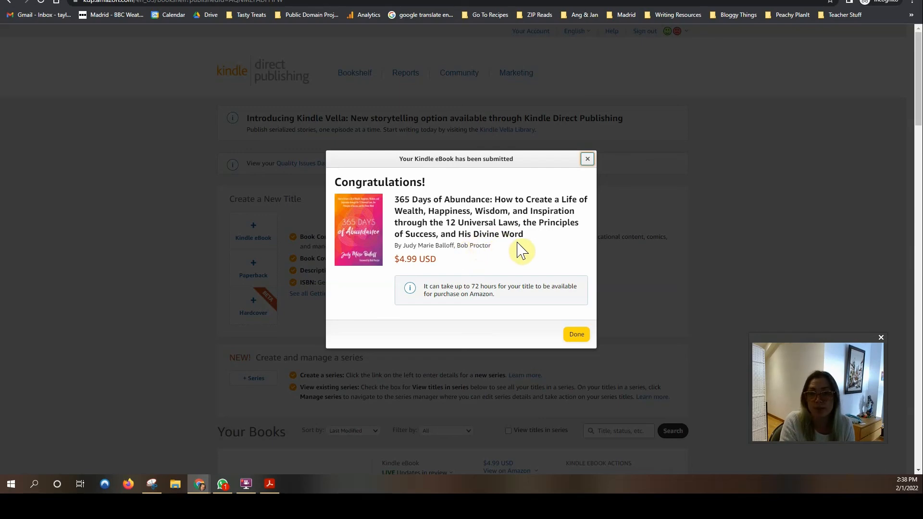
scroll(556, 264, down, 1)
click(580, 336)
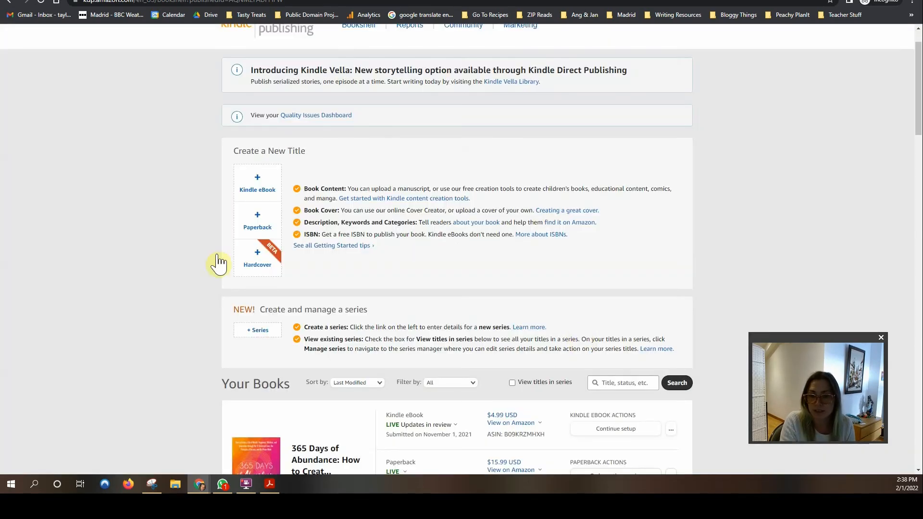
scroll(145, 262, down, 2)
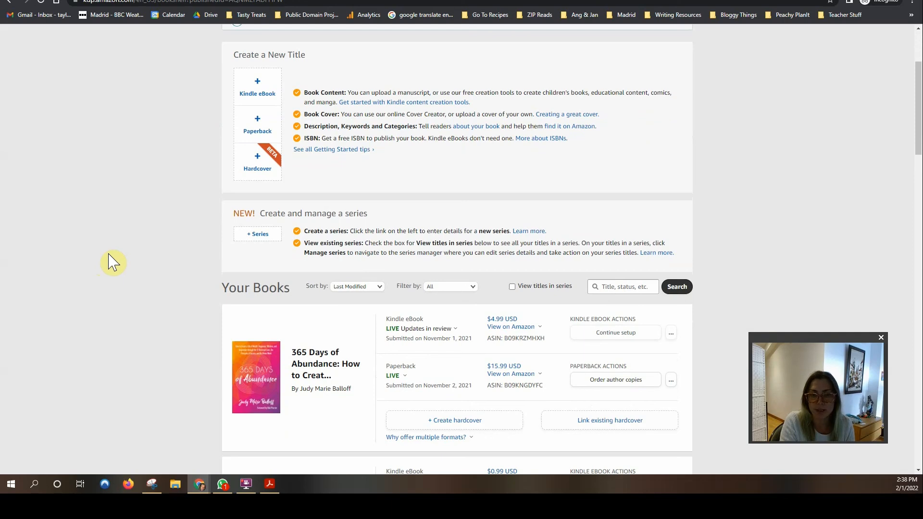